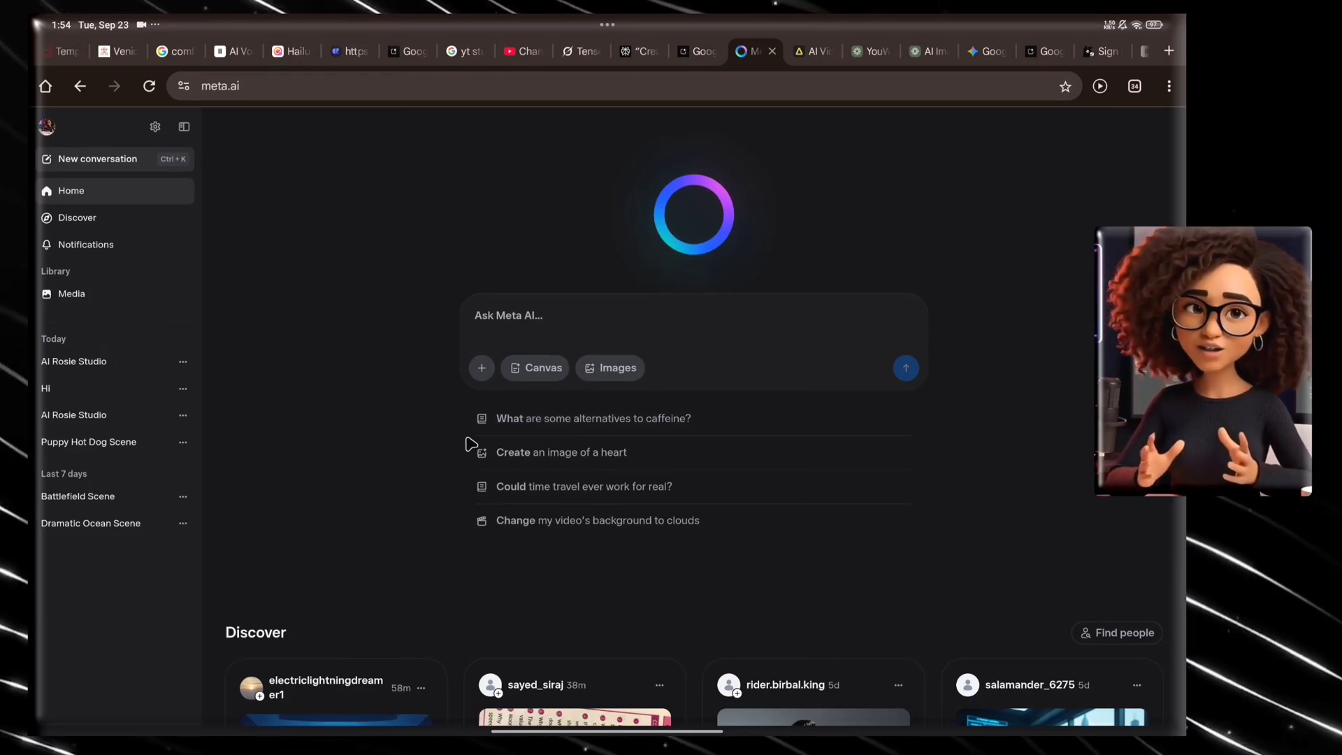
# - Switch Meta AI to image creation at the 16:9 size
pyautogui.click(619, 369)
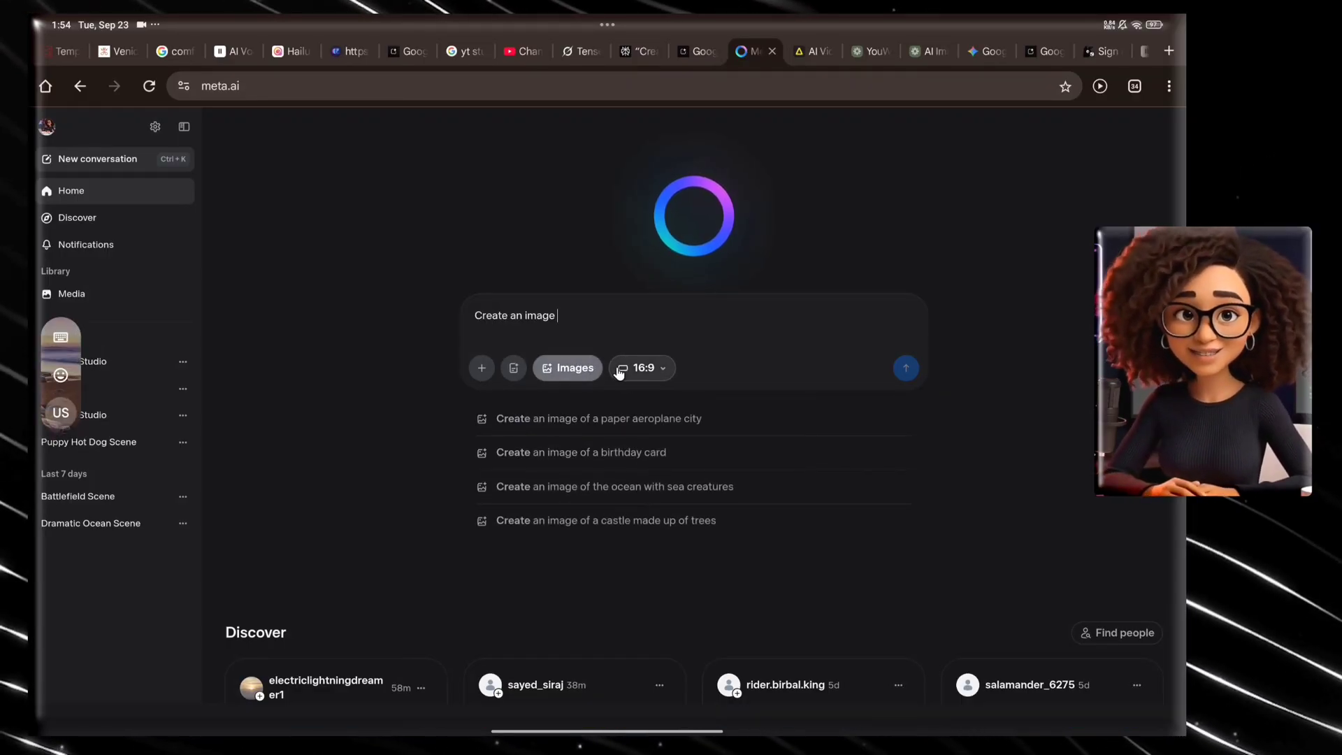
pyautogui.click(645, 371)
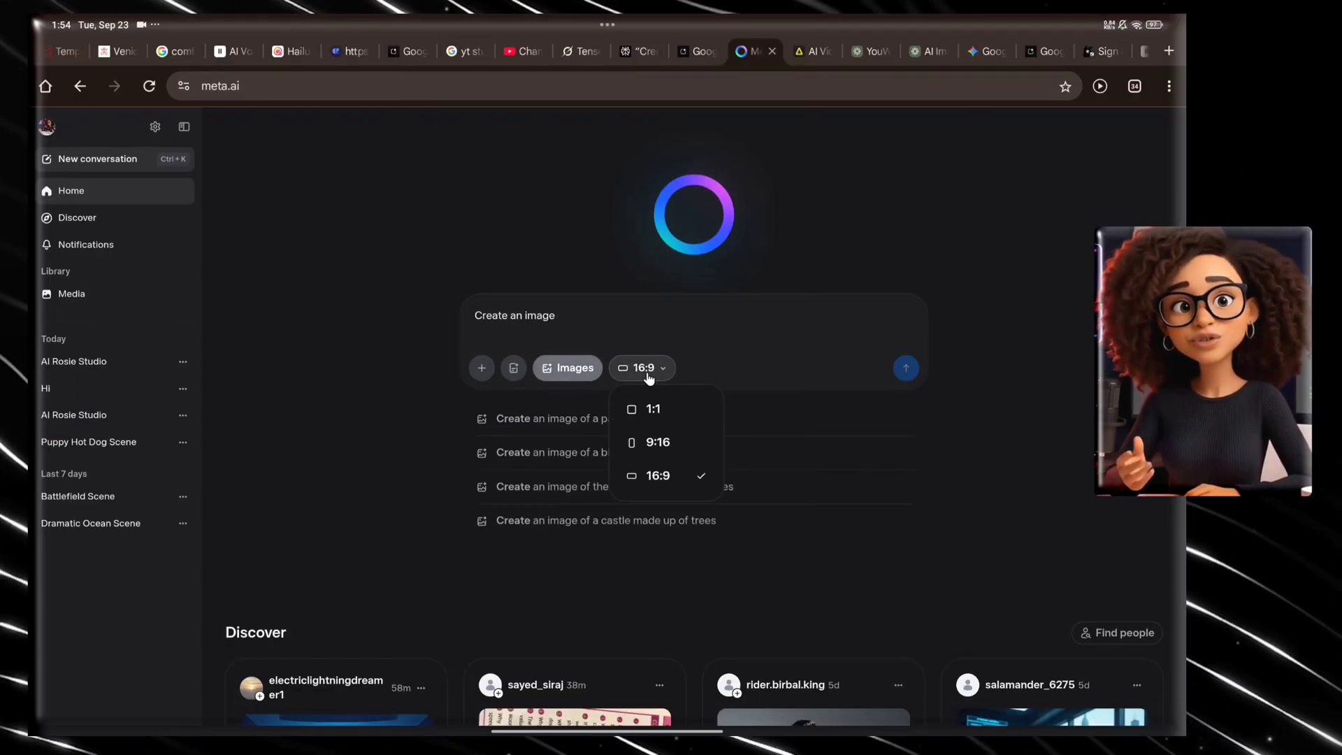
pyautogui.click(675, 477)
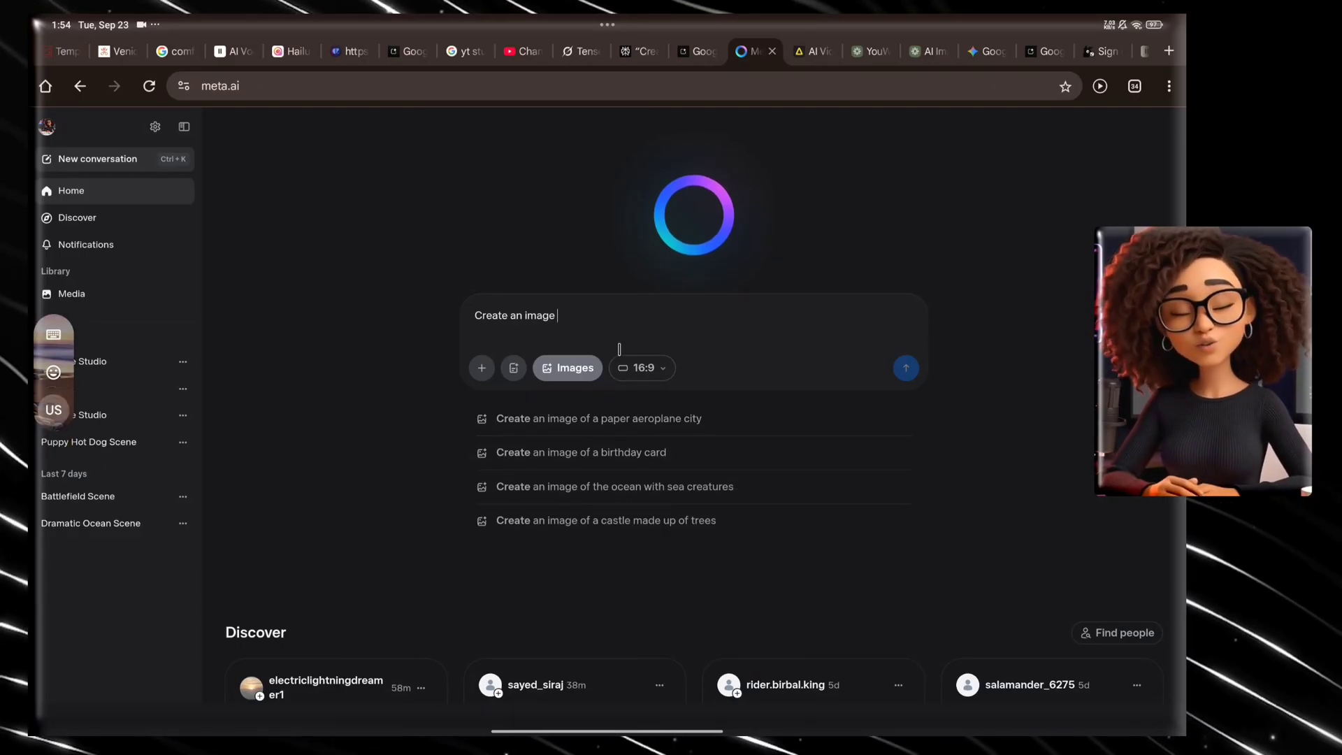
# - Paste the Pixar-style woman prompt, remove the '3d pixar style' wording, and send it
pyautogui.hotkey('ctrl', 'v')
pyautogui.scroll(5, 636, 323)
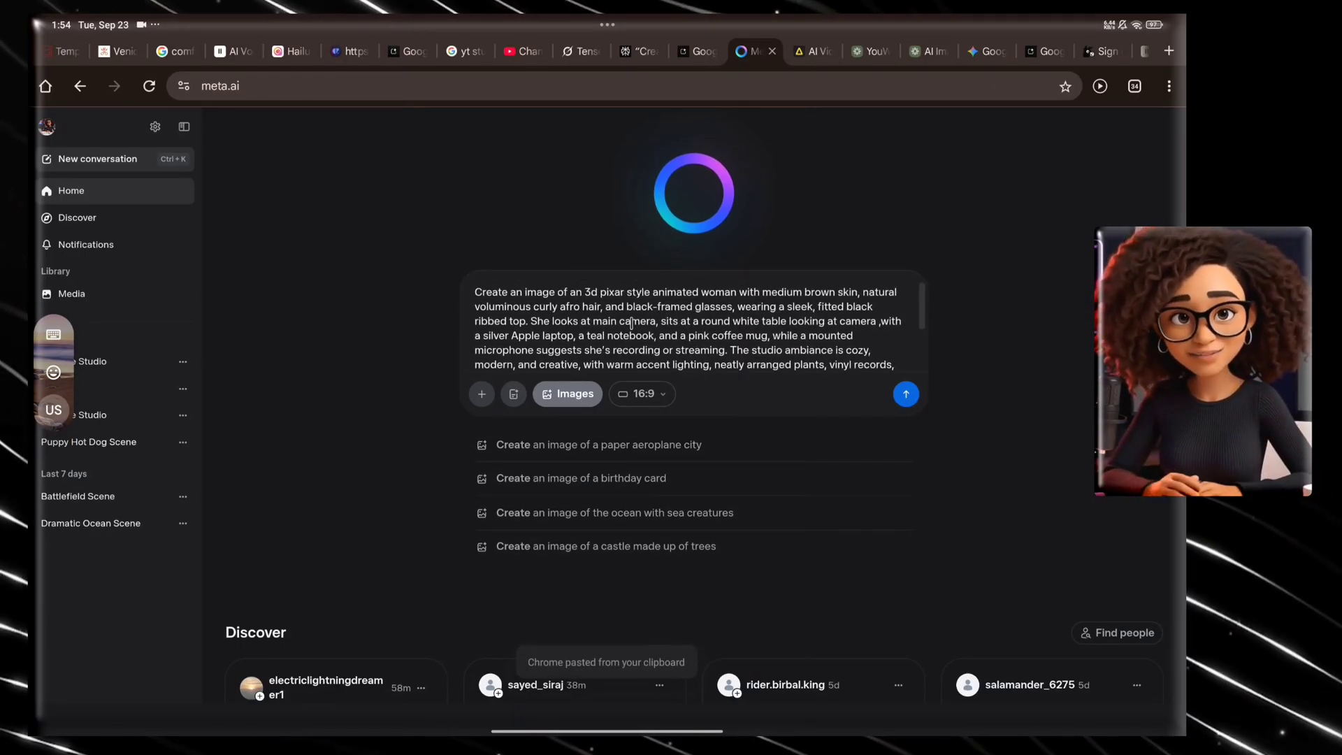
pyautogui.moveTo(584, 291); pyautogui.dragTo(645, 291)
pyautogui.click(647, 350)
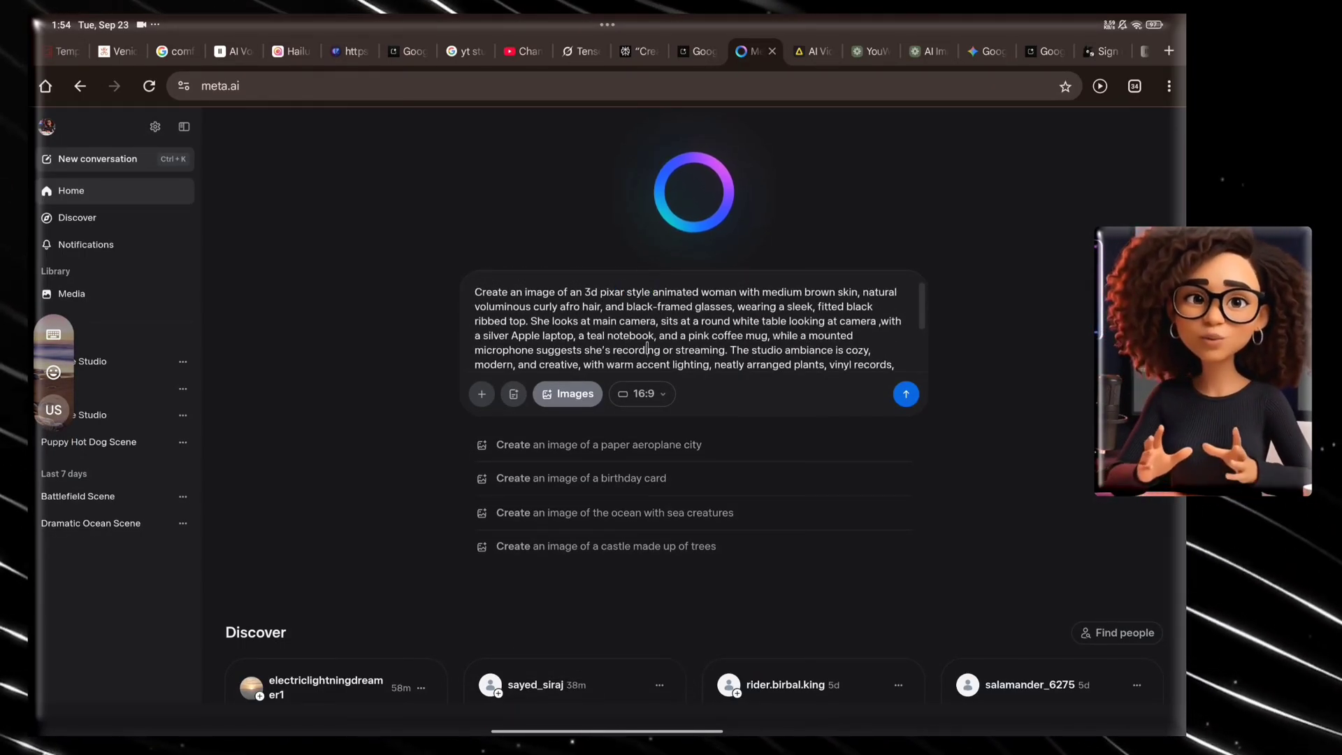
pyautogui.scroll(-2, 718, 339)
pyautogui.scroll(2, 718, 339)
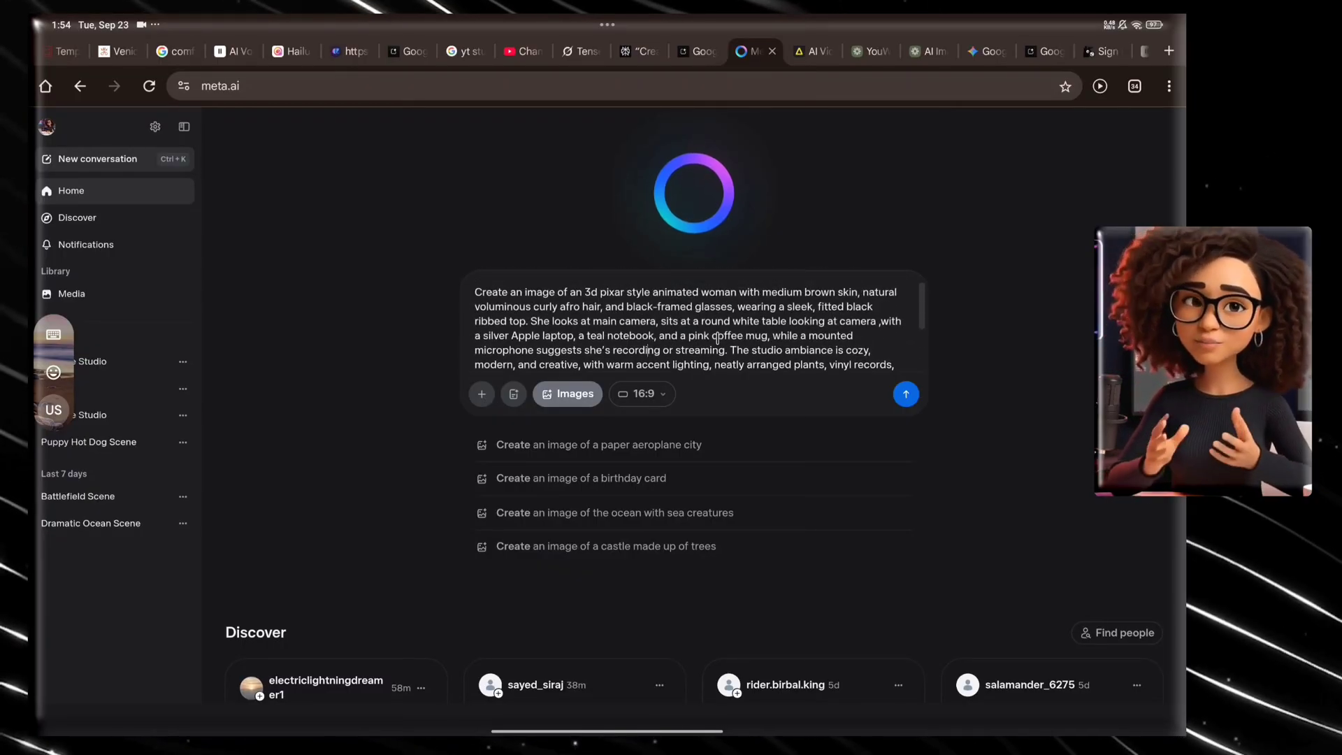
pyautogui.scroll(-2, 717, 342)
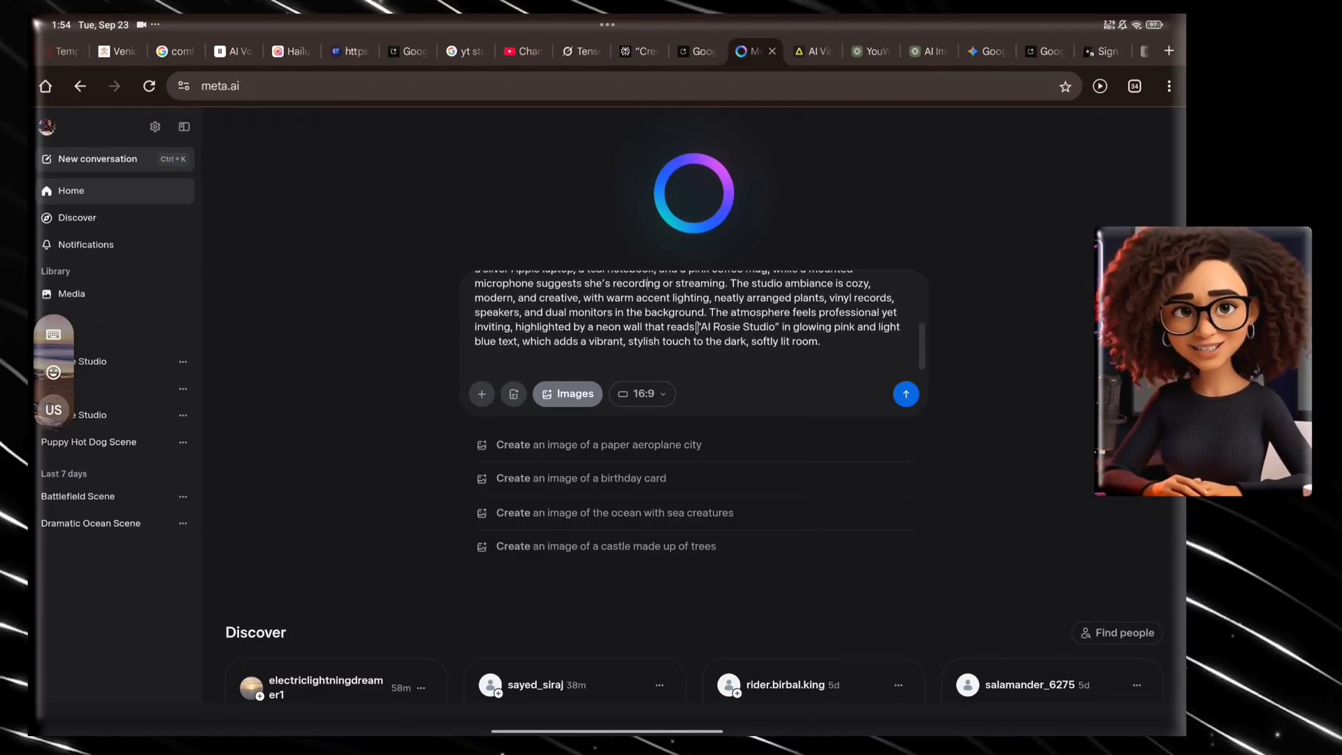
pyautogui.click(906, 394)
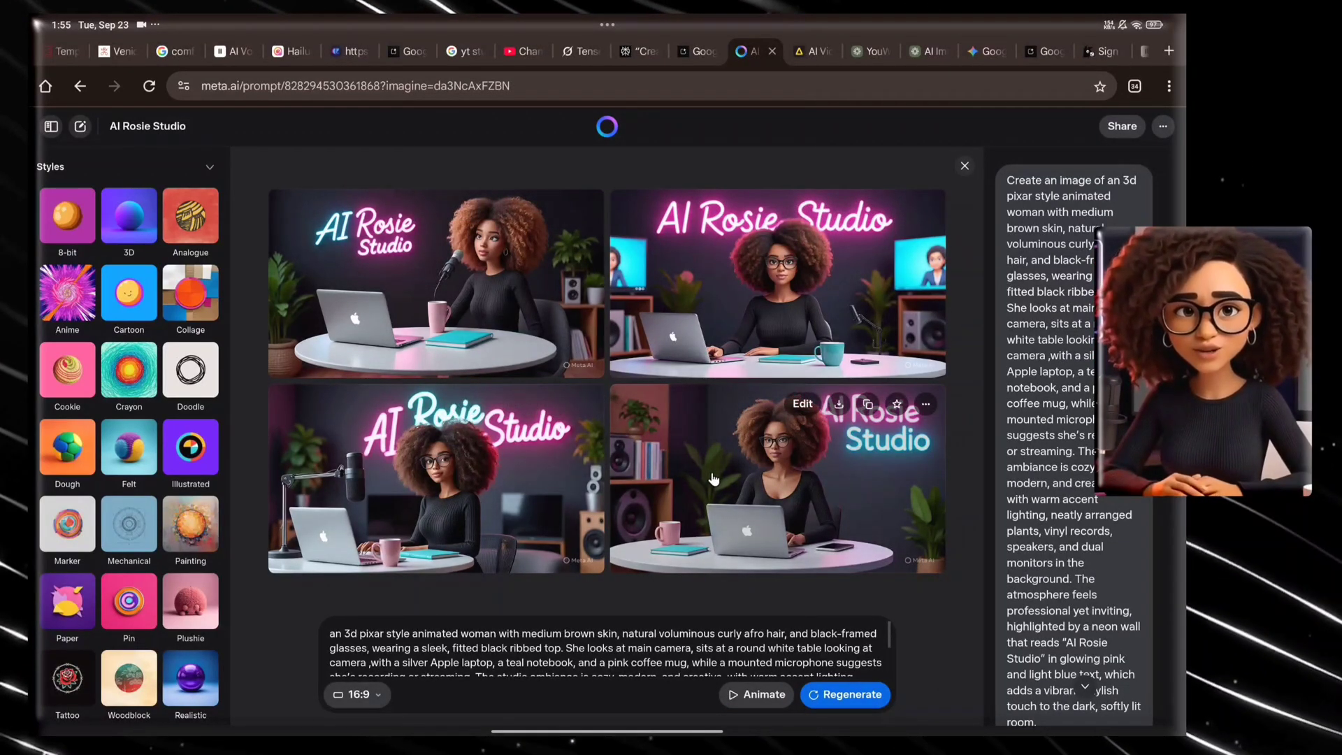
# - Download the bottom-right Rosie Studio image, then regenerate four new variations and view the first
pyautogui.click(728, 447)
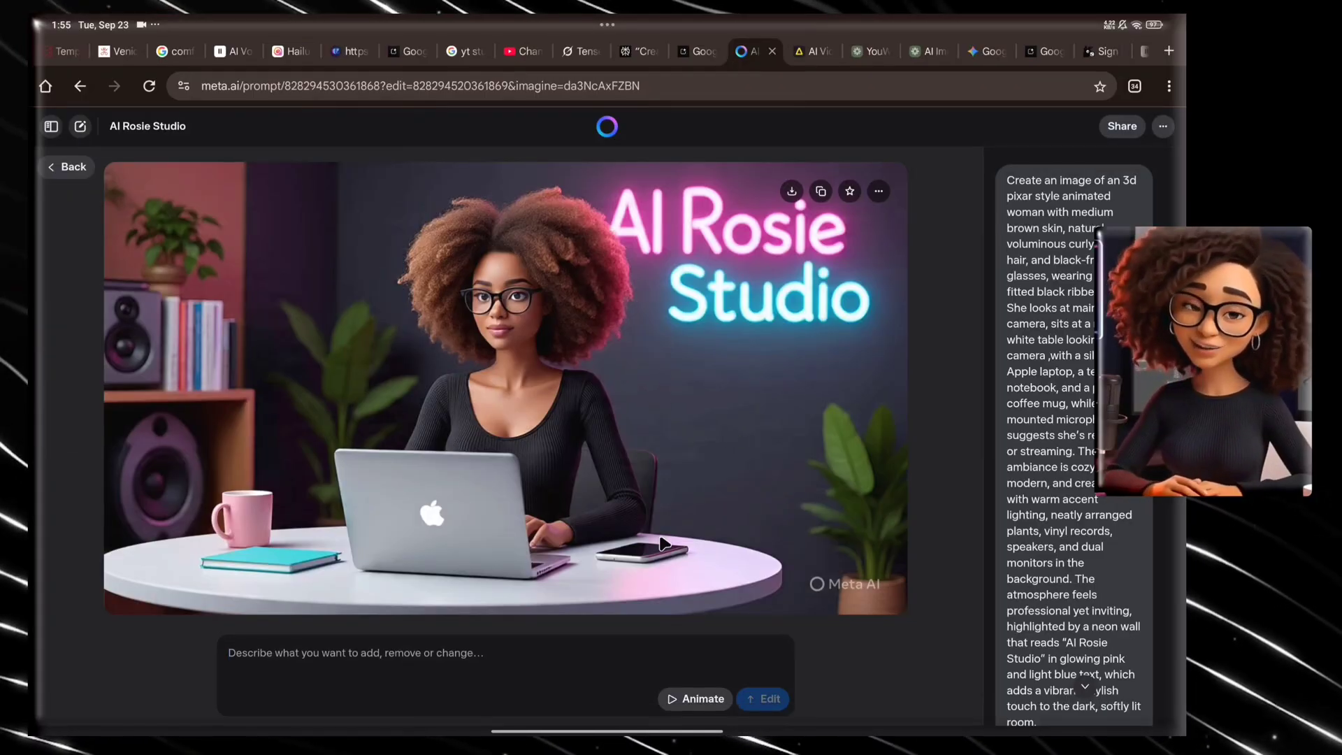
pyautogui.click(792, 191)
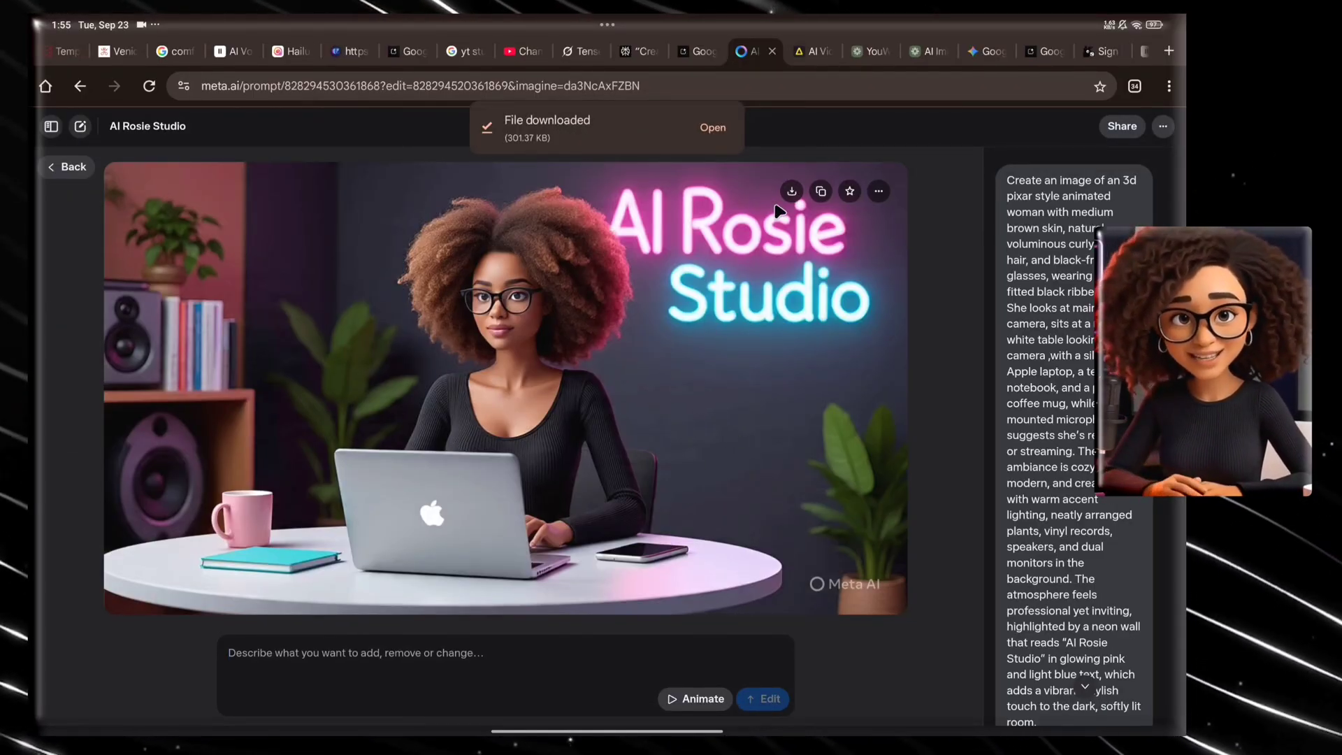
pyautogui.click(47, 169)
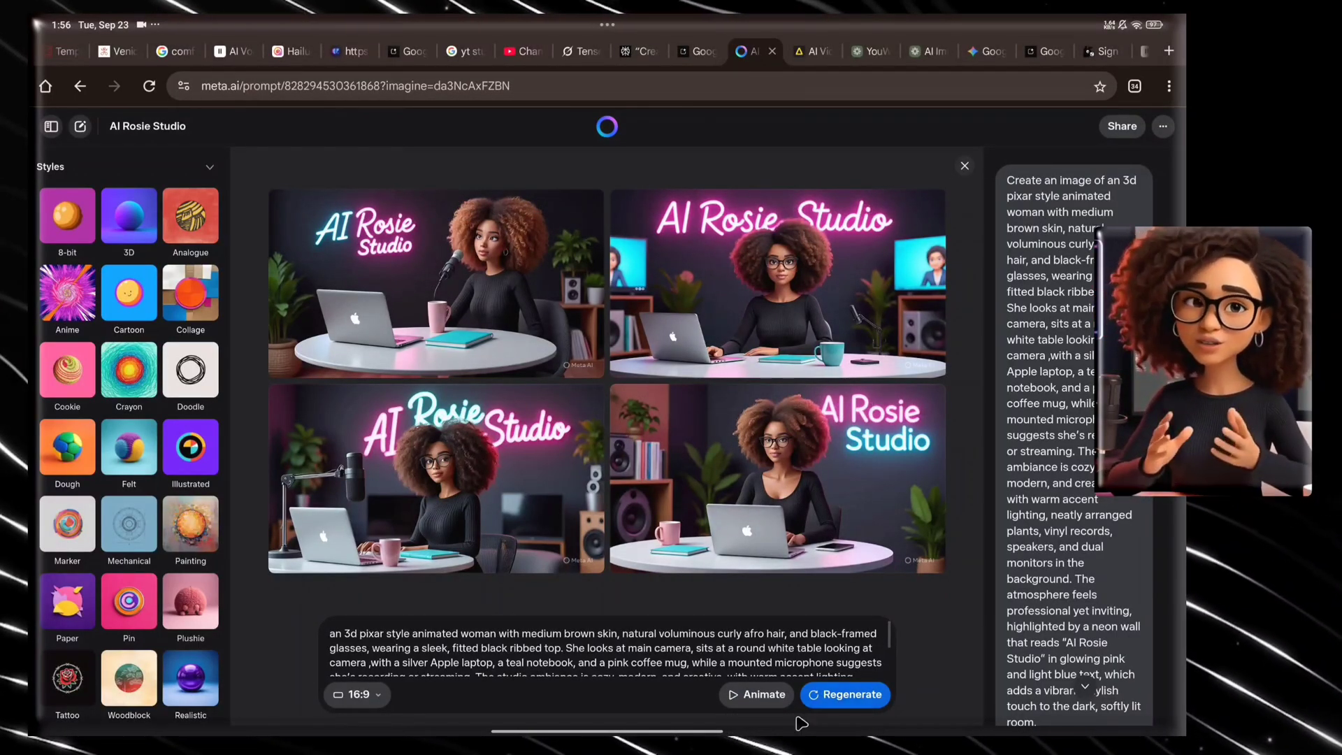
pyautogui.click(848, 696)
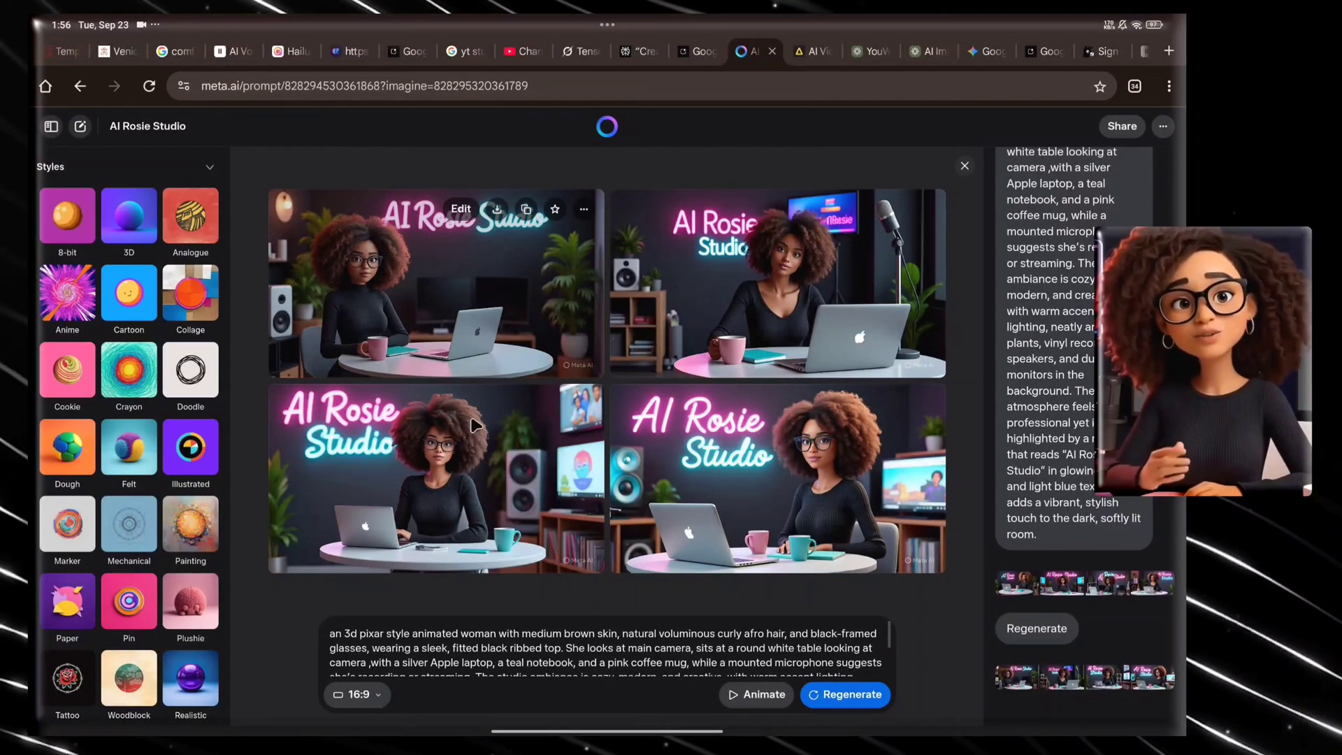
pyautogui.click(459, 272)
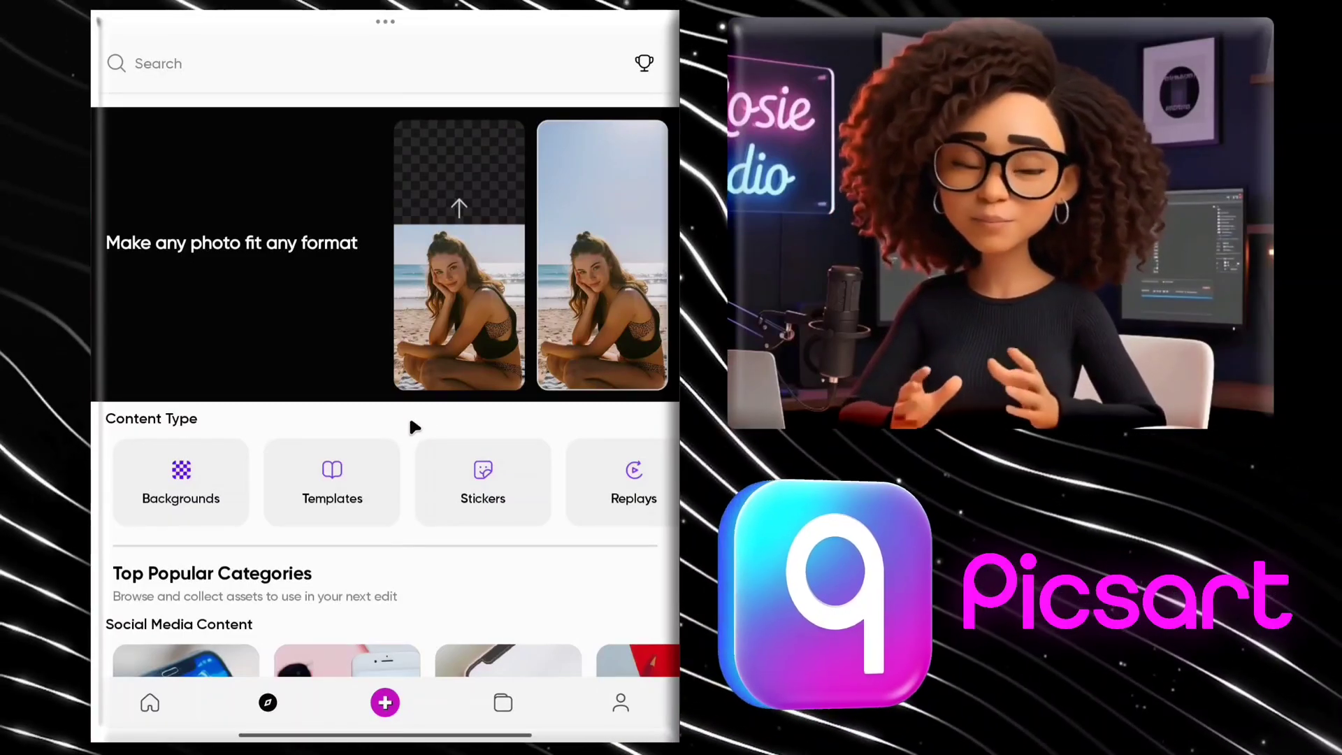
# - Start a new Picsart project with the AI Rosie Studio photo
pyautogui.scroll(1, 411, 408)
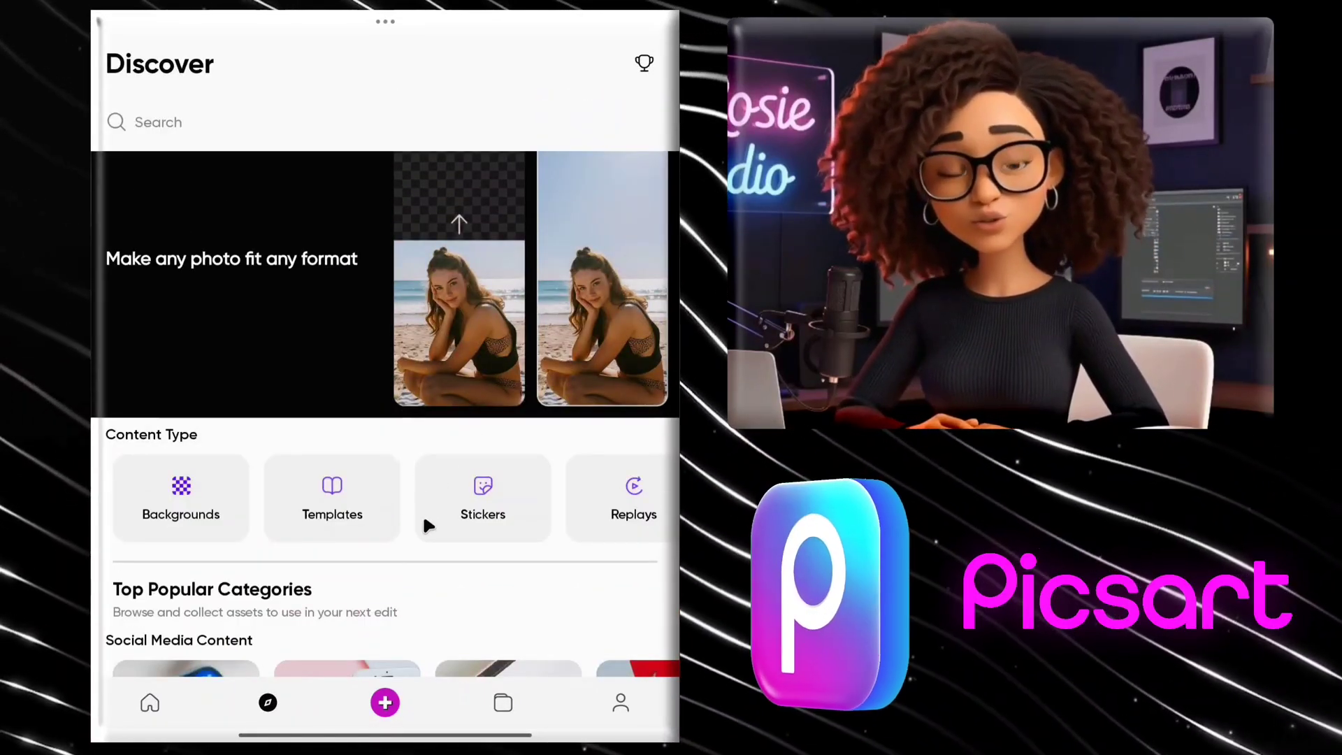
pyautogui.scroll(-3, 426, 517)
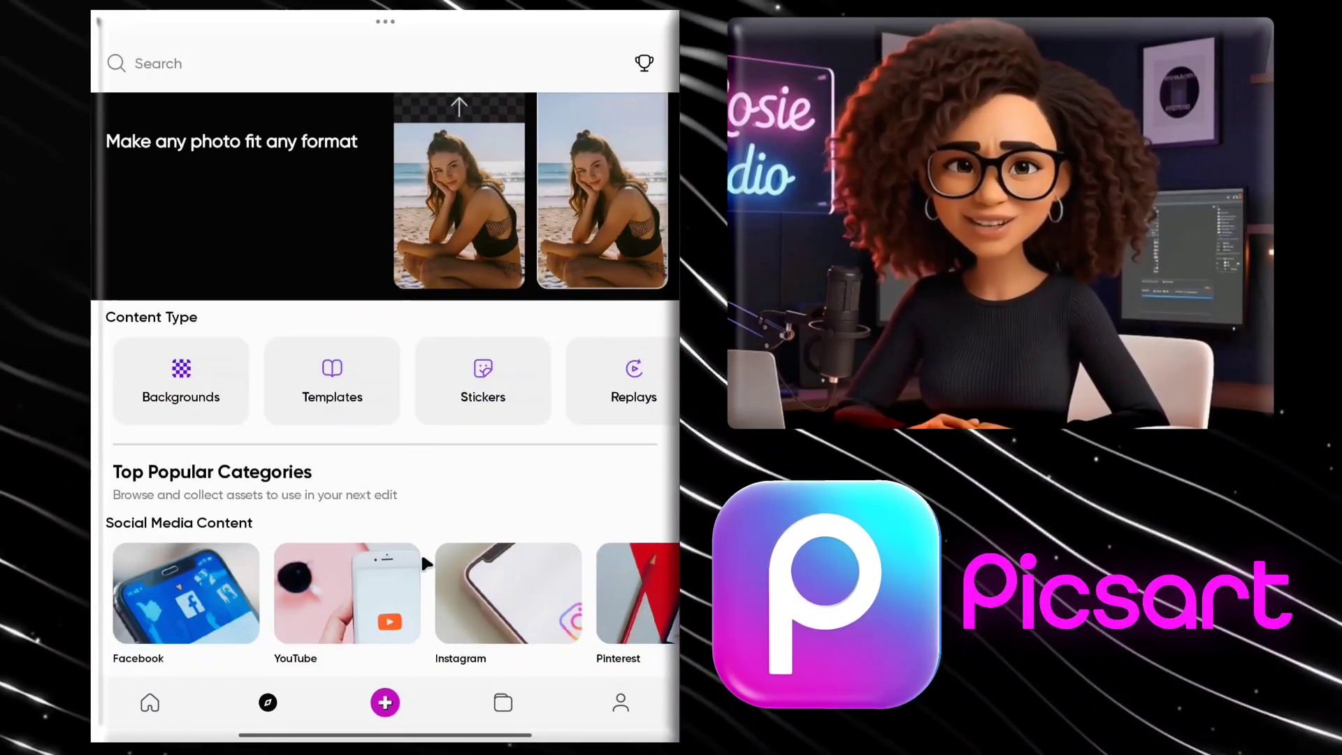
pyautogui.click(386, 703)
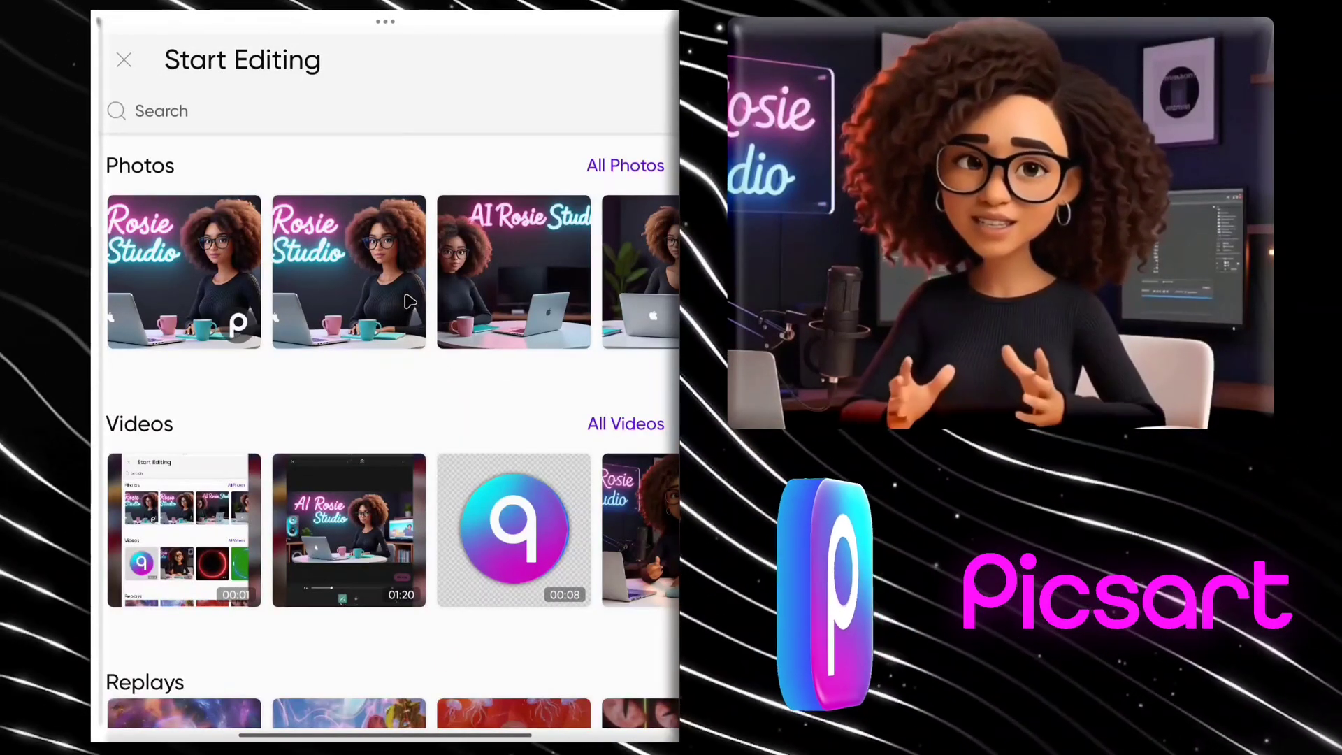
pyautogui.click(409, 301)
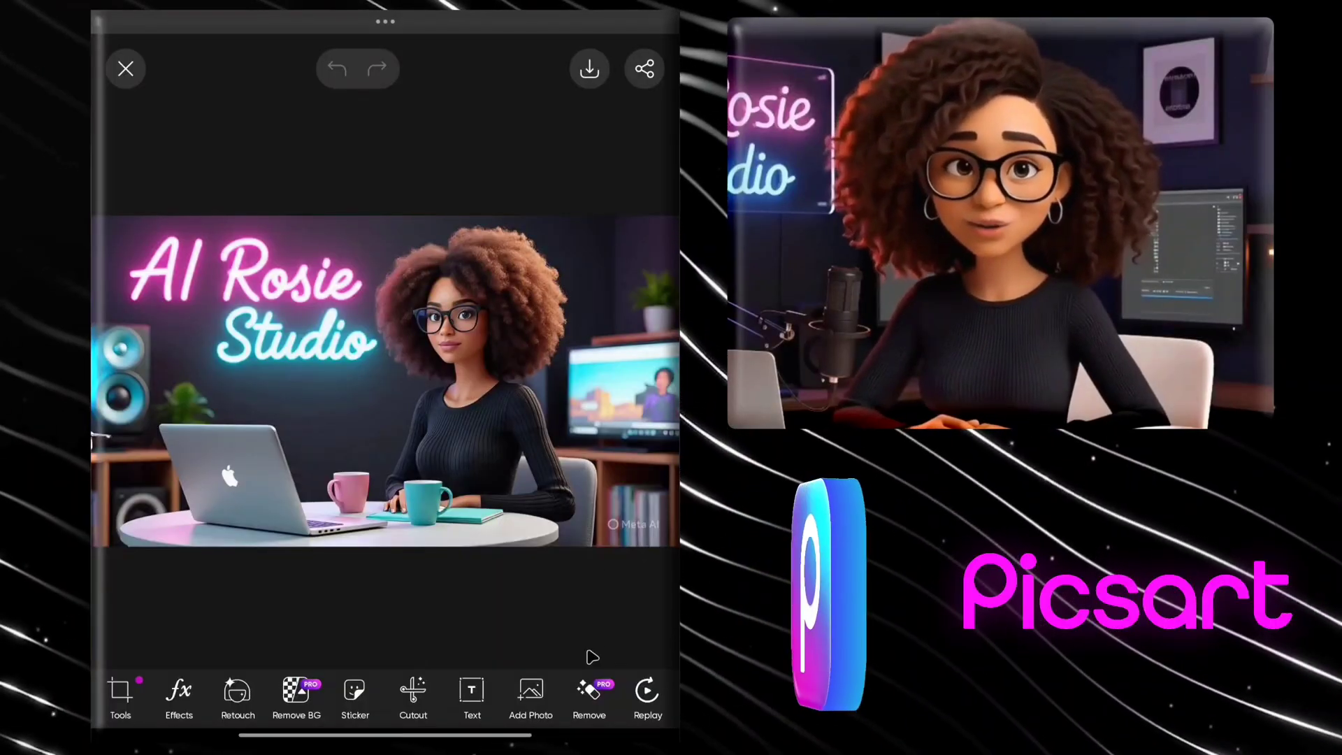
# - Erase the Meta AI watermark with the Remove tool and apply the result
pyautogui.click(593, 693)
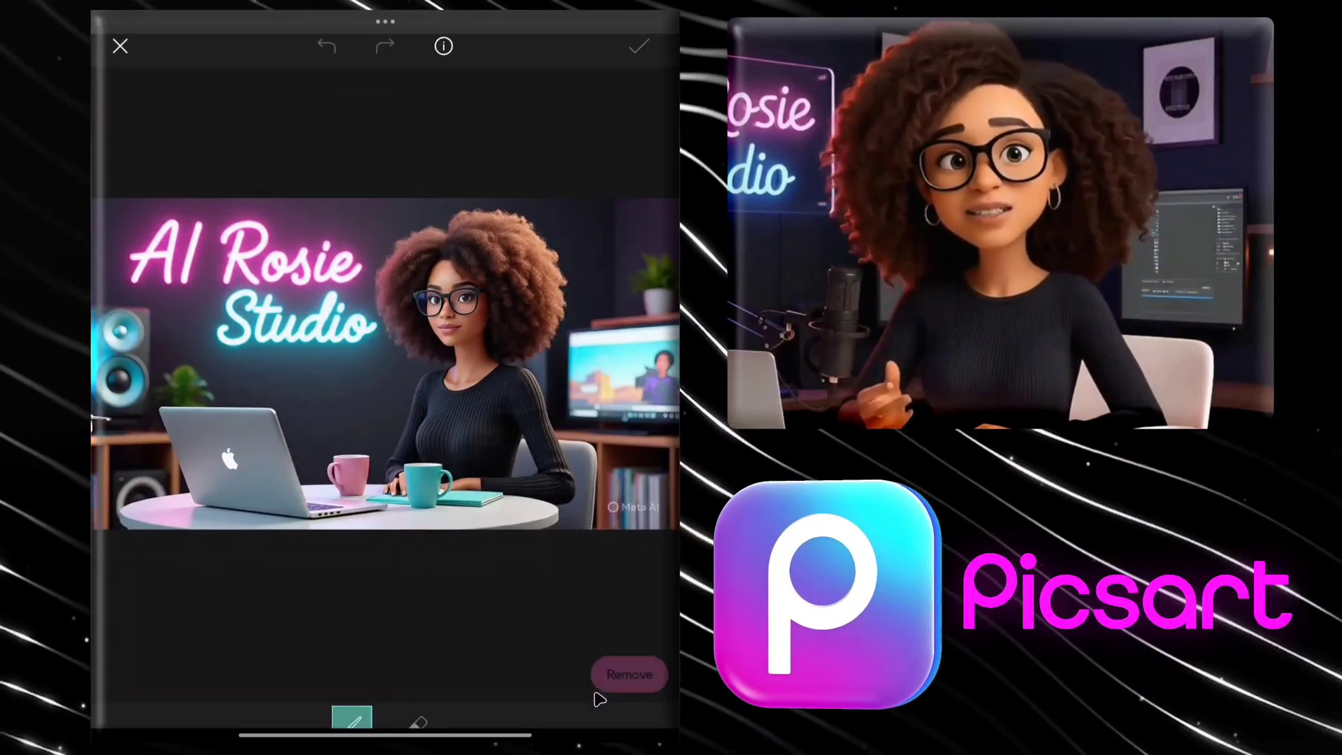
pyautogui.moveTo(609, 509); pyautogui.dragTo(661, 506)
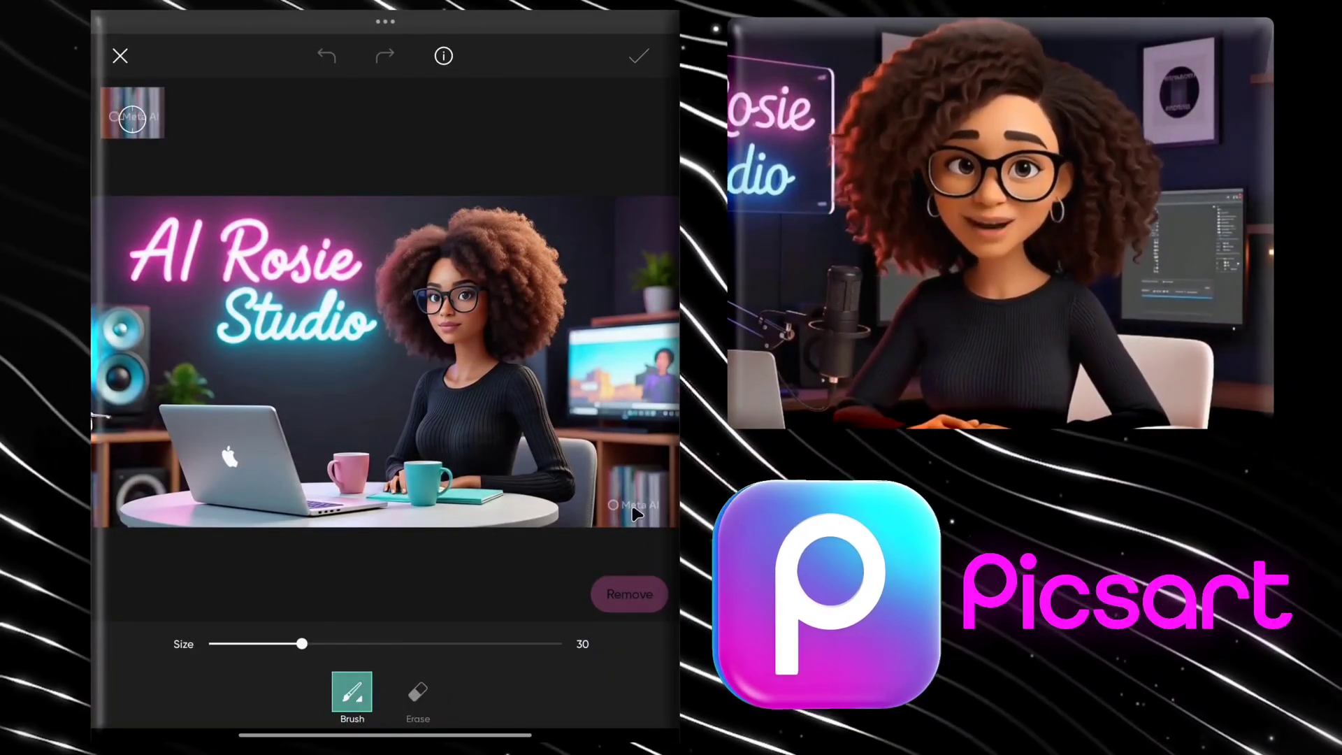
pyautogui.click(624, 594)
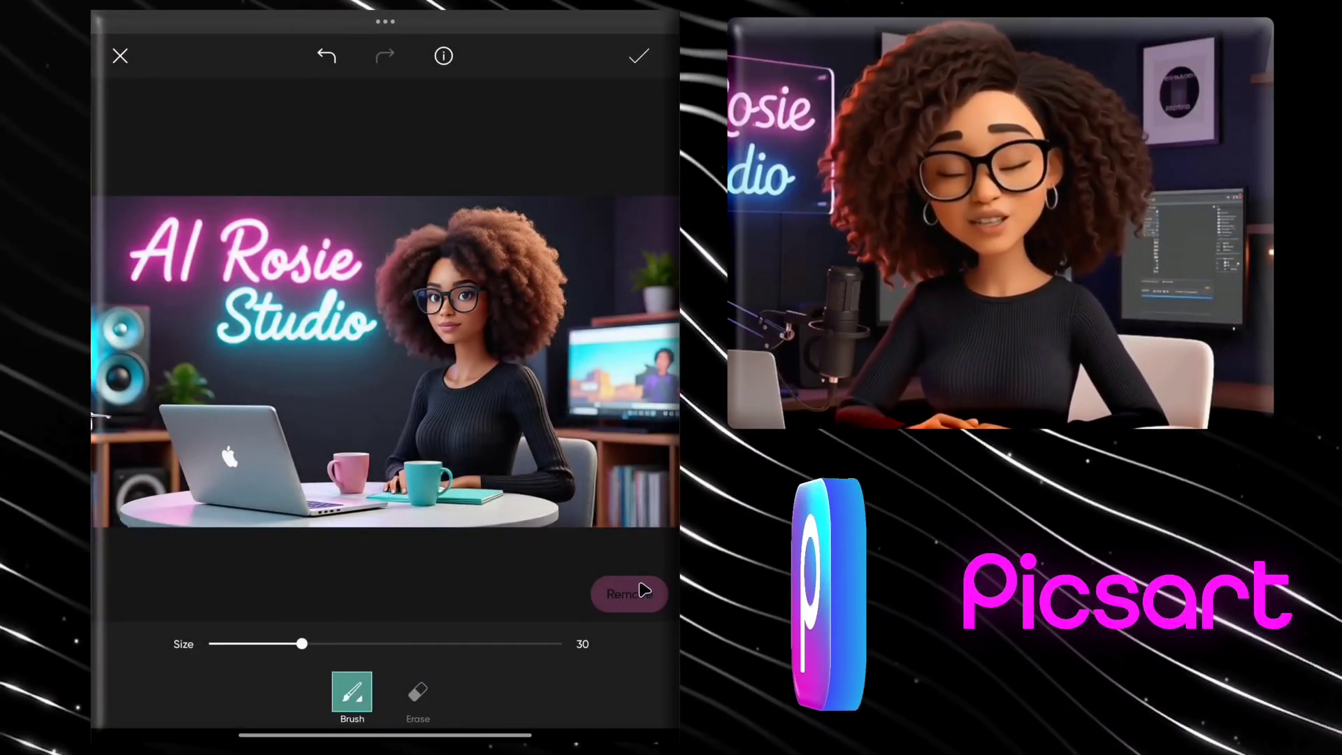
pyautogui.scroll(5, 648, 563)
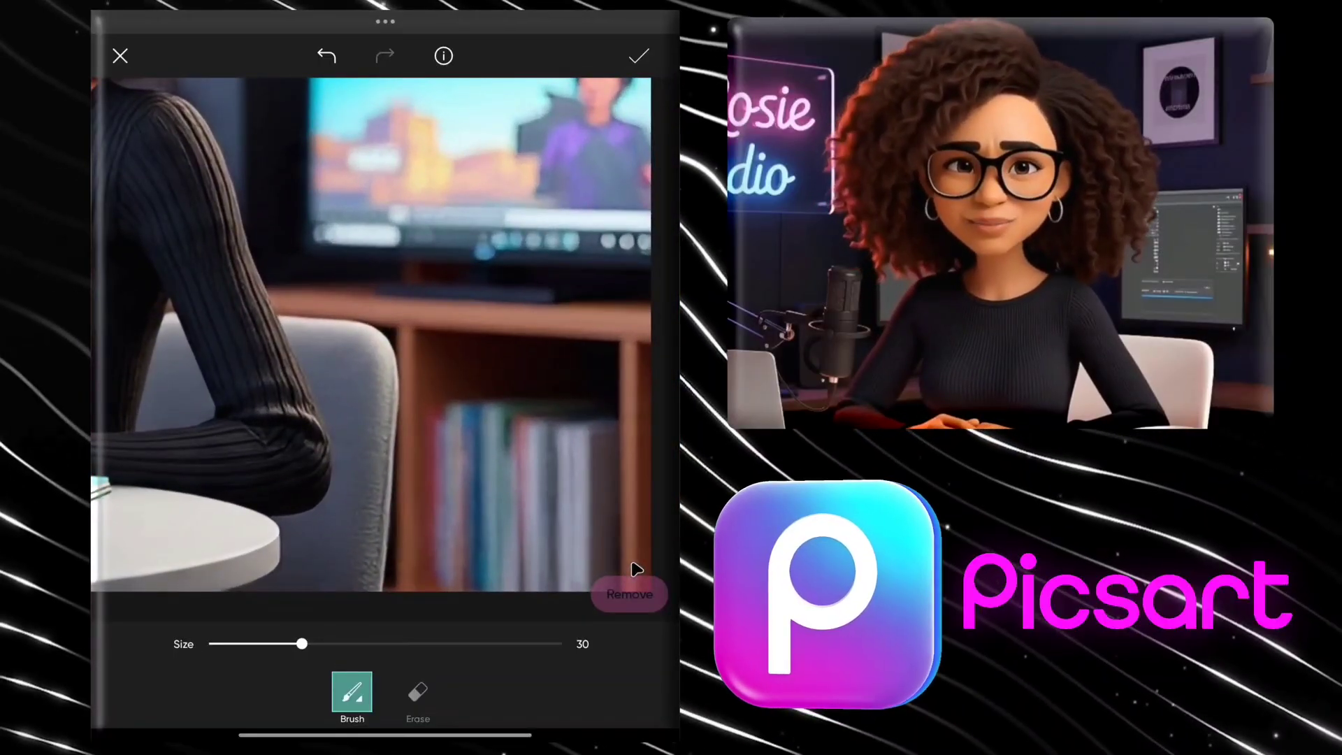
pyautogui.scroll(-5, 635, 569)
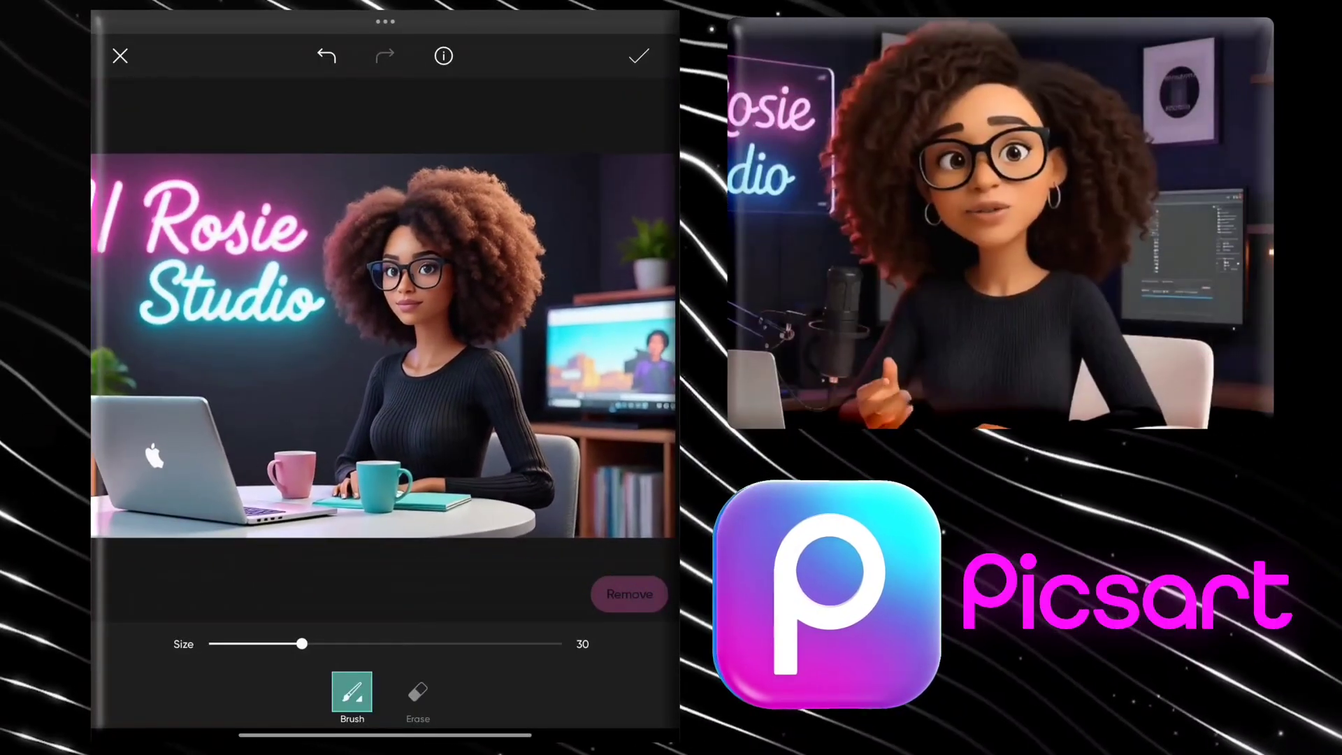
pyautogui.click(638, 59)
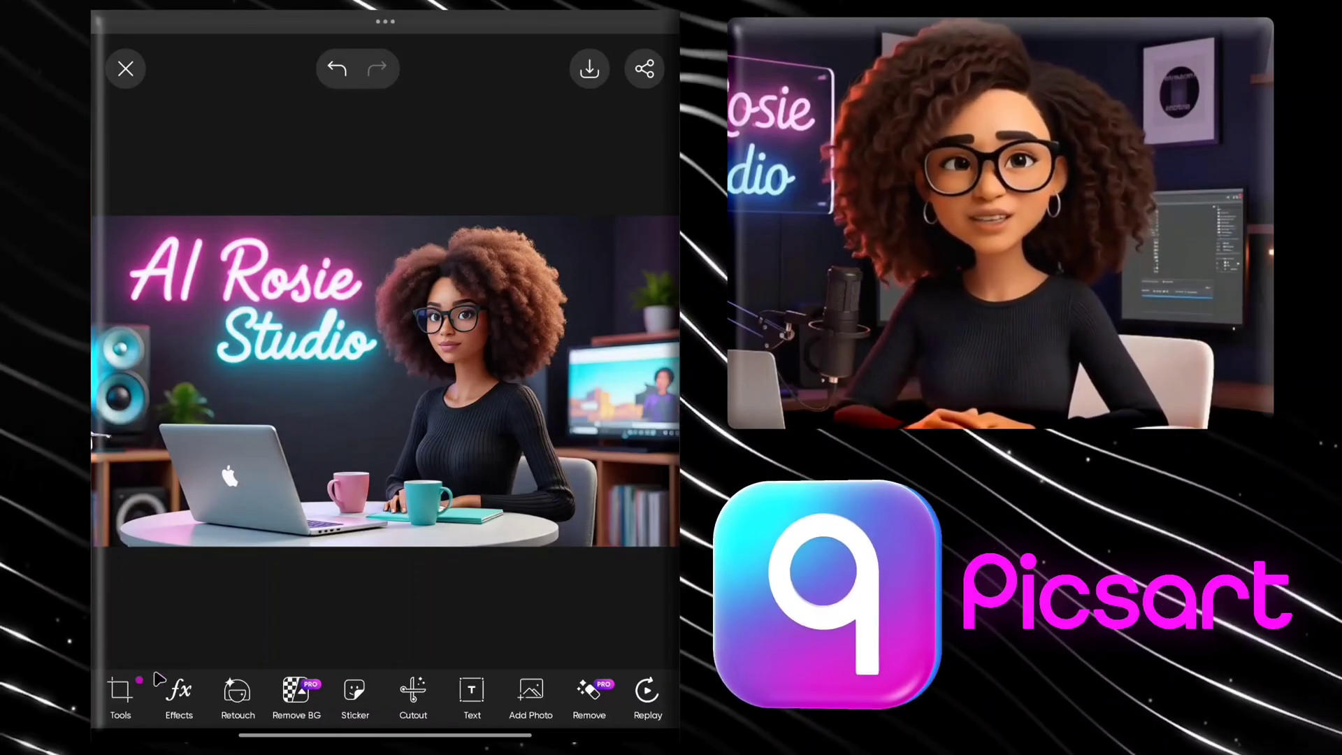
# - Apply AI Enhance to the Rosie Studio image and save it to the gallery
pyautogui.click(123, 698)
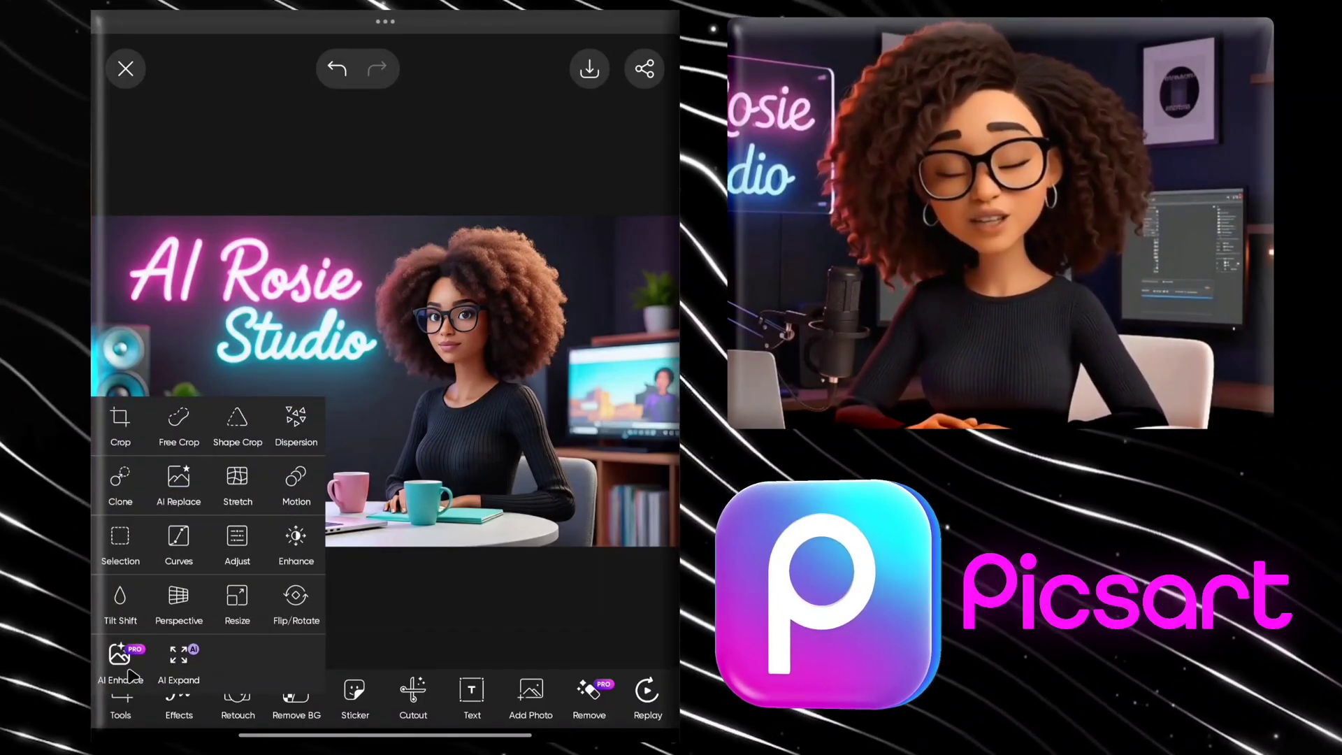
pyautogui.click(139, 675)
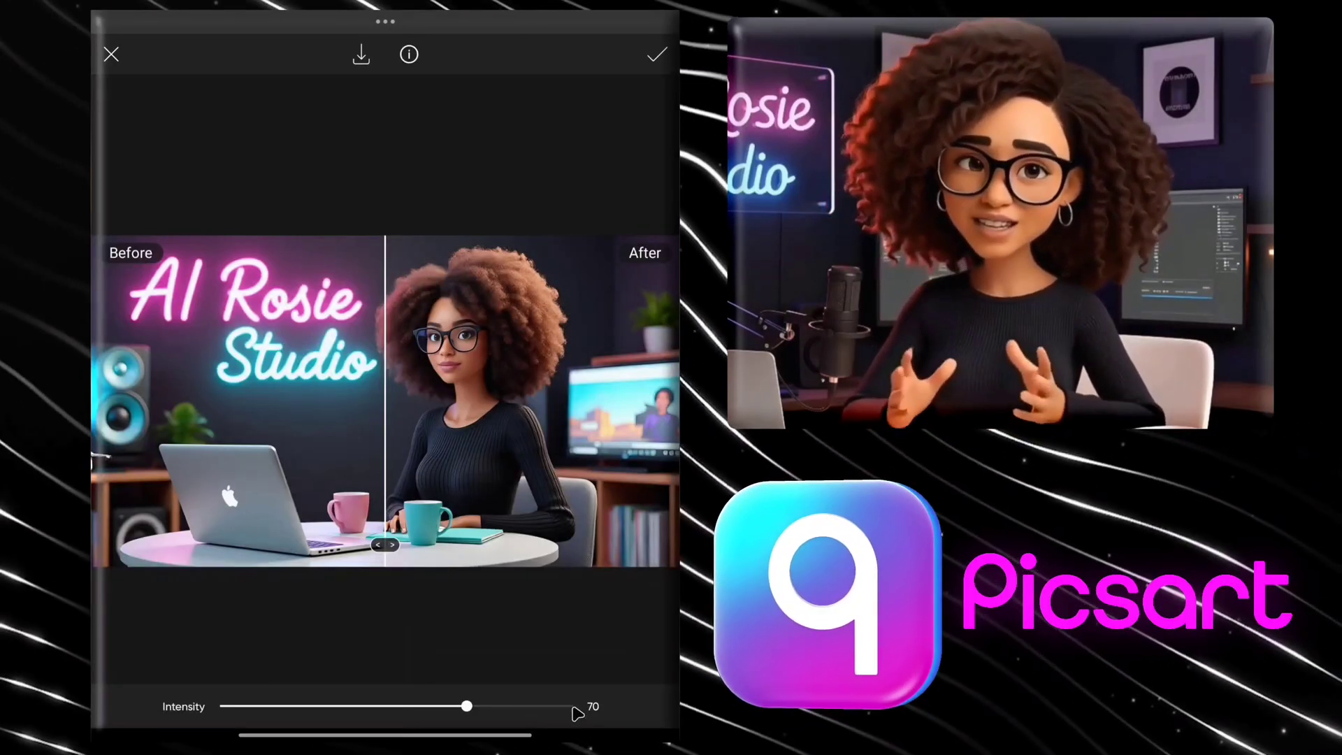
pyautogui.moveTo(385, 545); pyautogui.dragTo(98, 556)
pyautogui.click(657, 54)
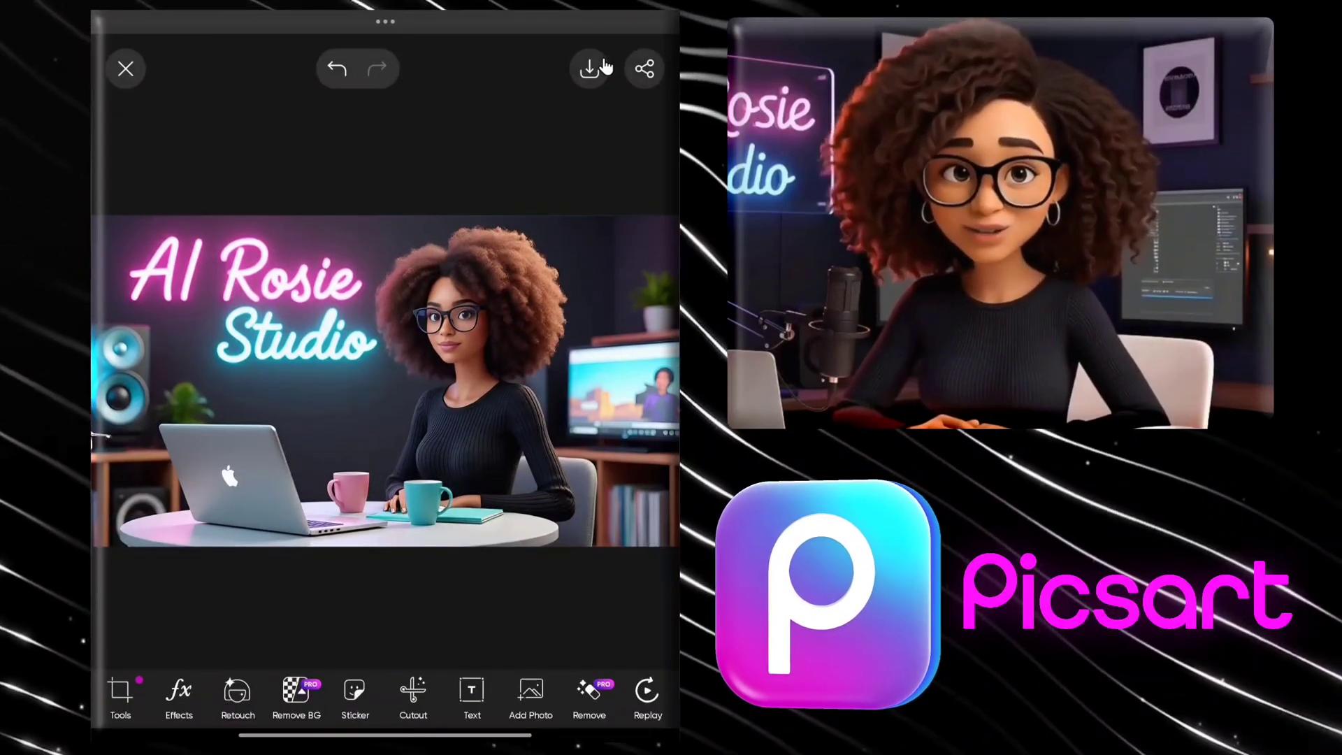
pyautogui.click(589, 70)
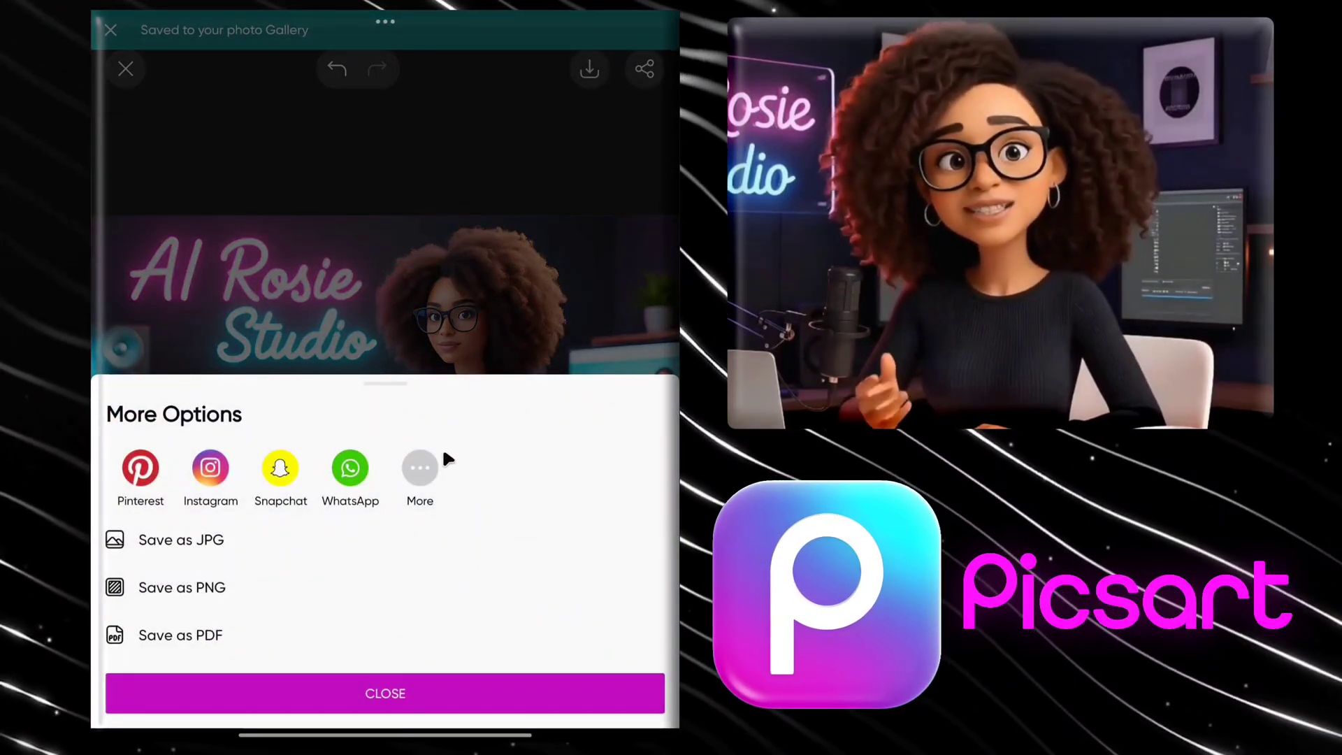
pyautogui.click(448, 693)
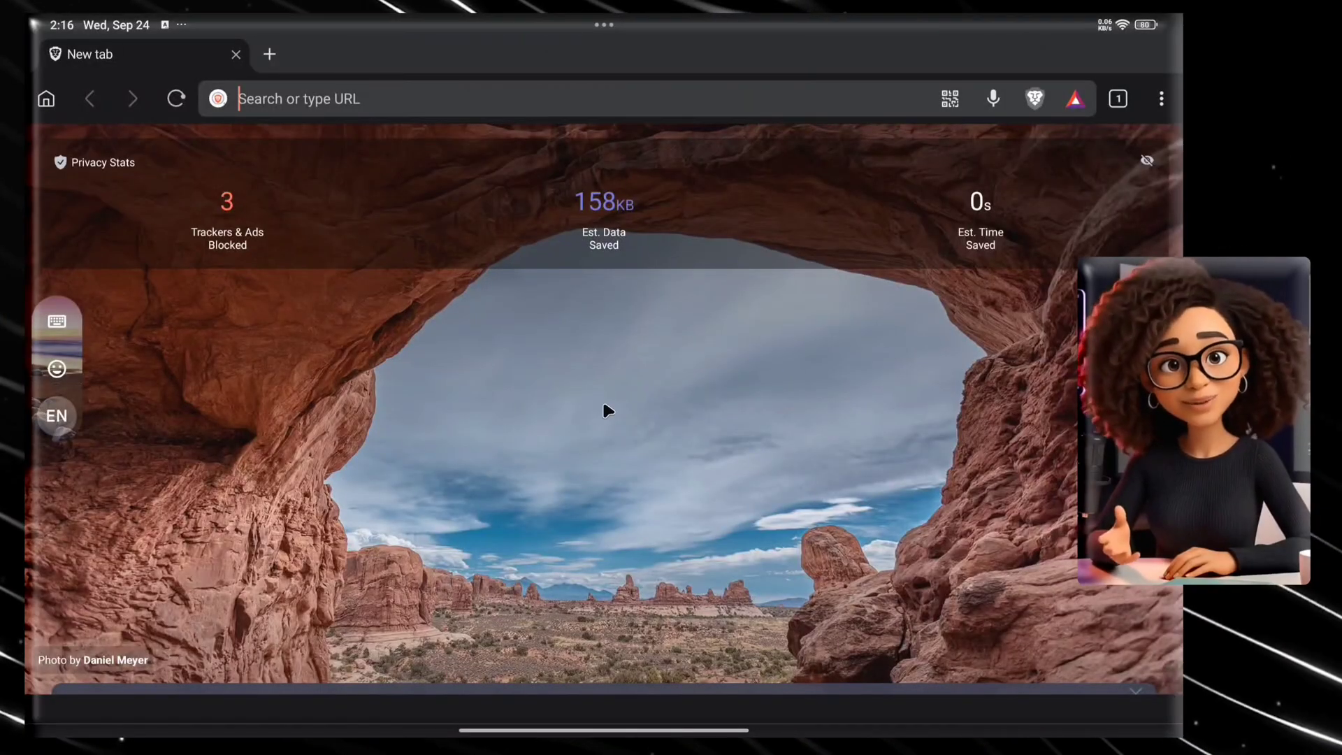
# - Search the web for 'Roboneo' and open the RoboNeo AI Visual Design Agent site
pyautogui.click(335, 108)
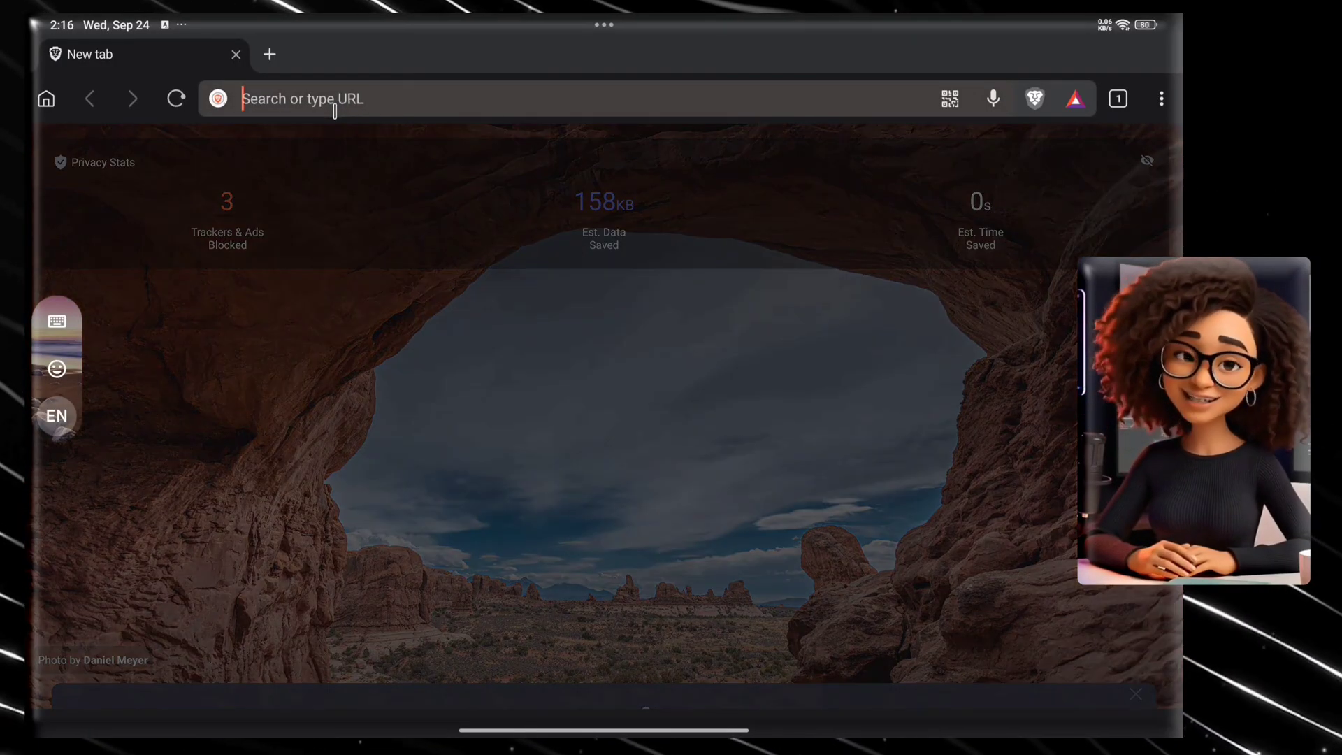
pyautogui.write('Roboneo')
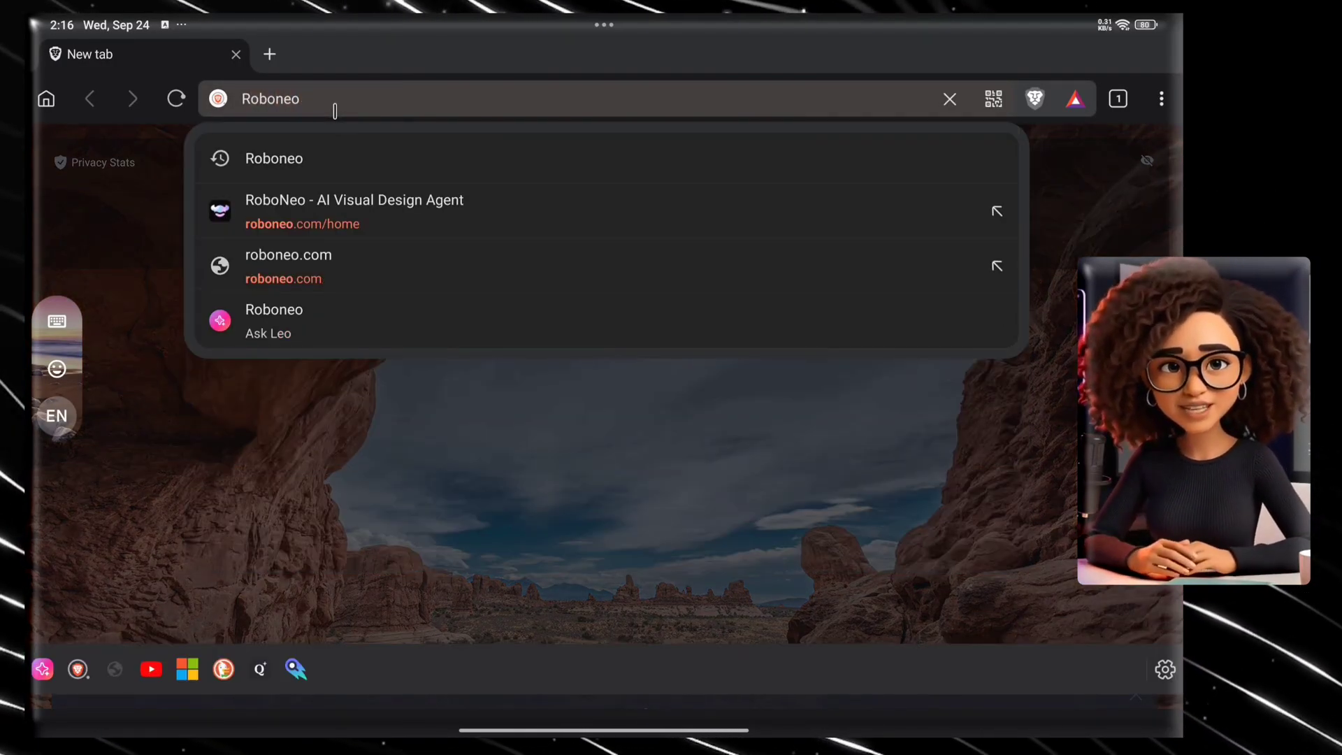
pyautogui.press('Return')
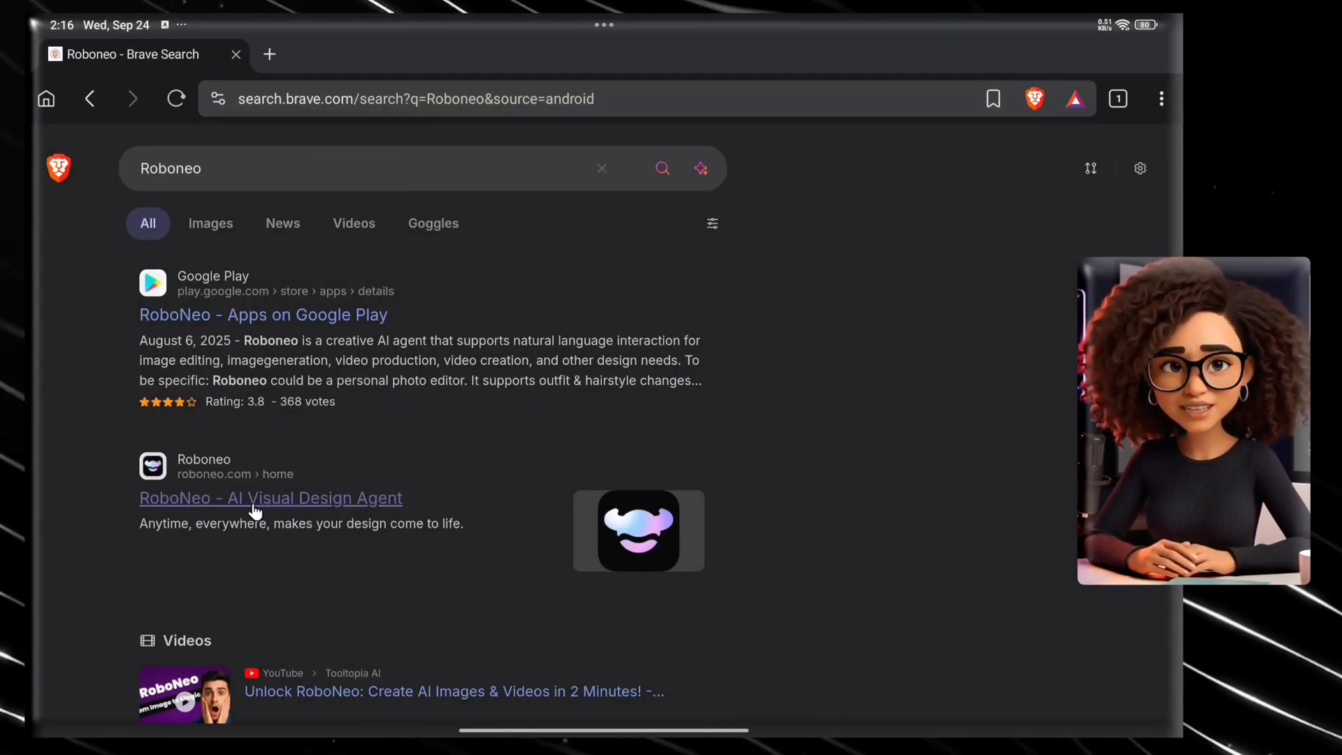
pyautogui.click(244, 500)
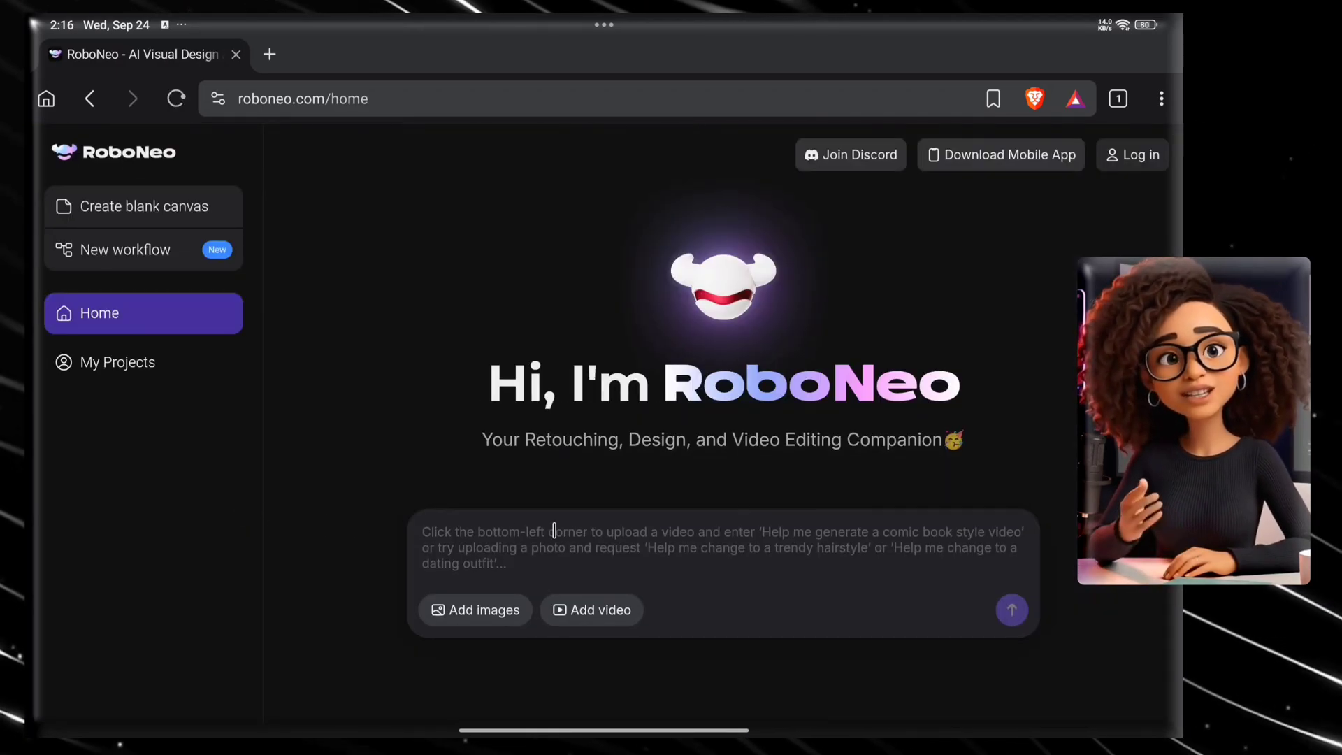
# - Log in to a RoboNeo account from the home page
pyautogui.click(1120, 157)
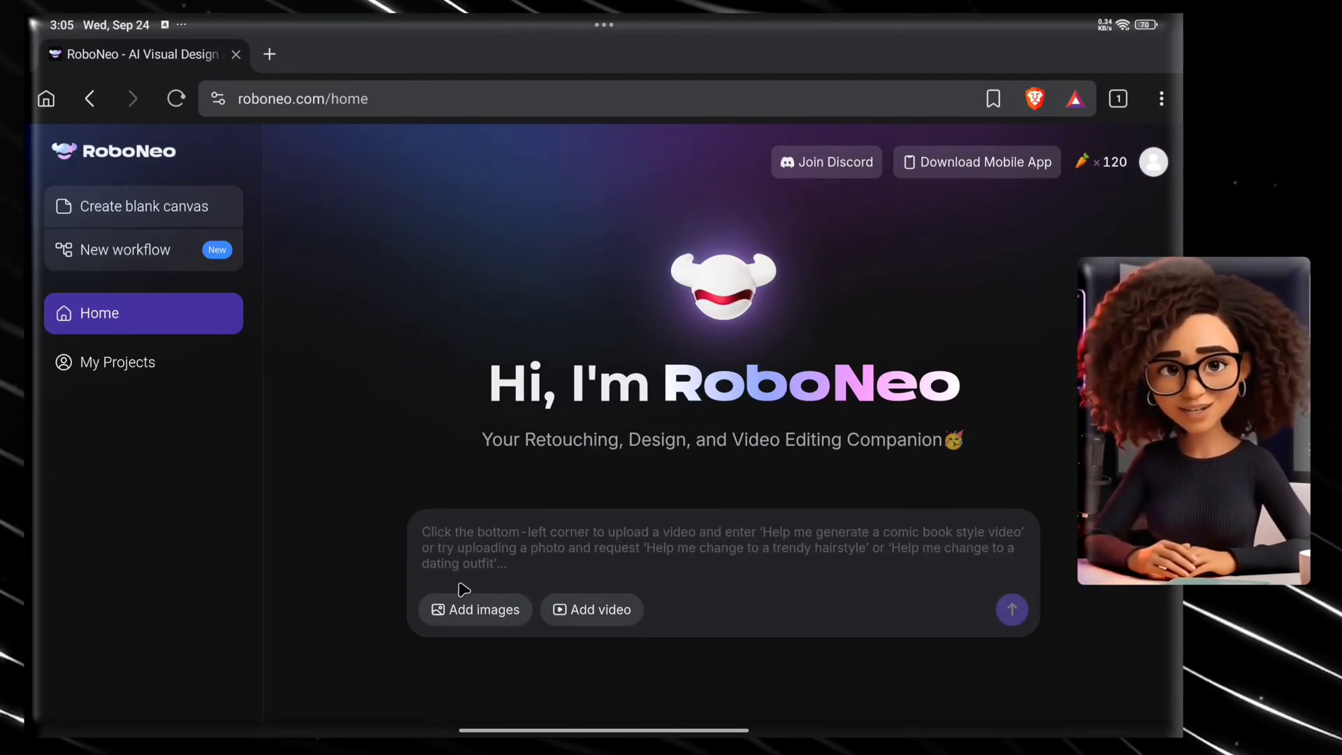
# - Attach the first Rosie Studio photo and submit the pasted 10-second looping talking-video request
pyautogui.click(481, 619)
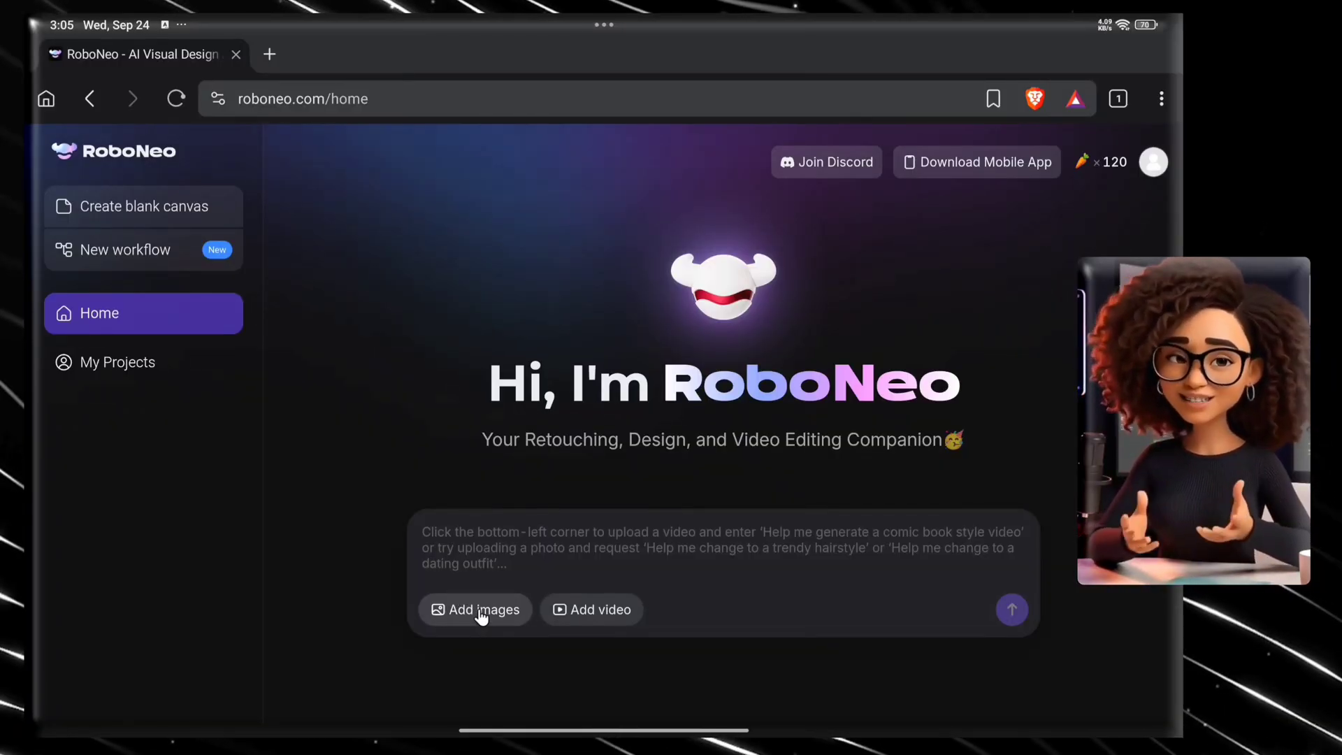
pyautogui.click(418, 553)
pyautogui.click(834, 669)
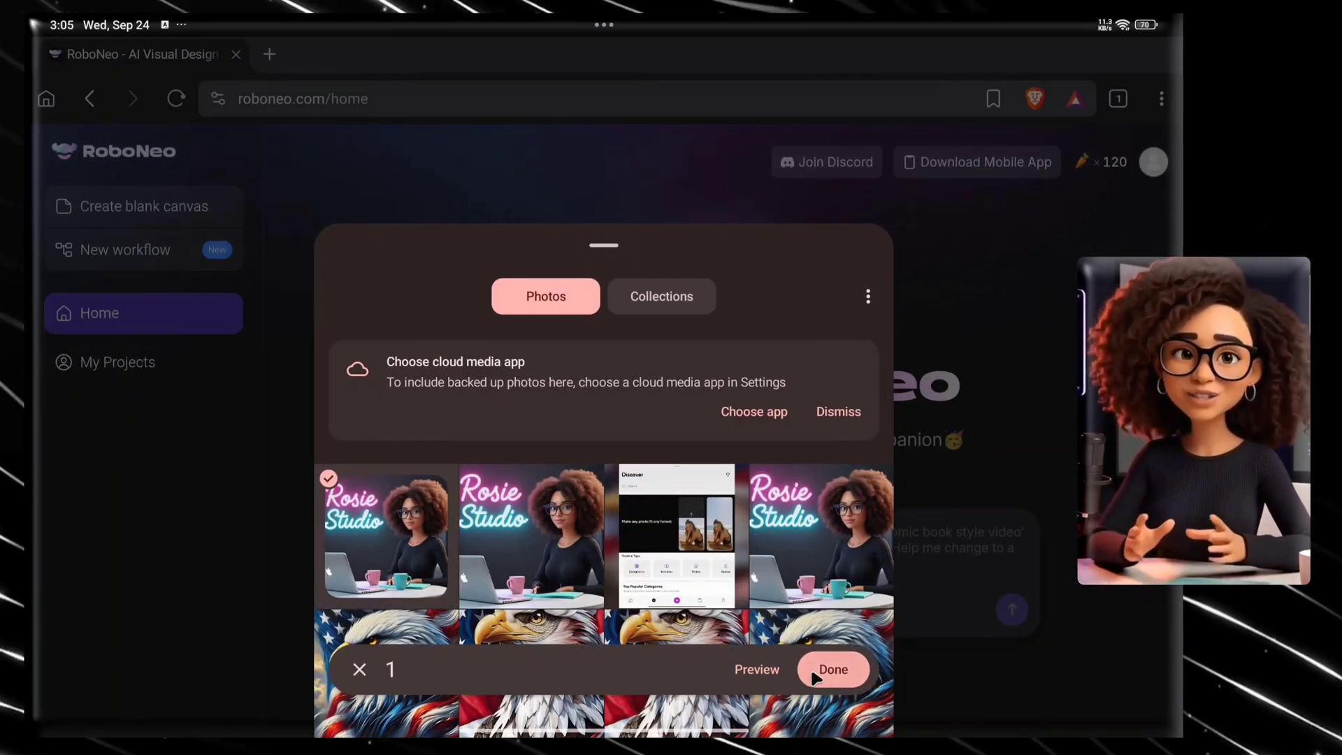
pyautogui.click(682, 585)
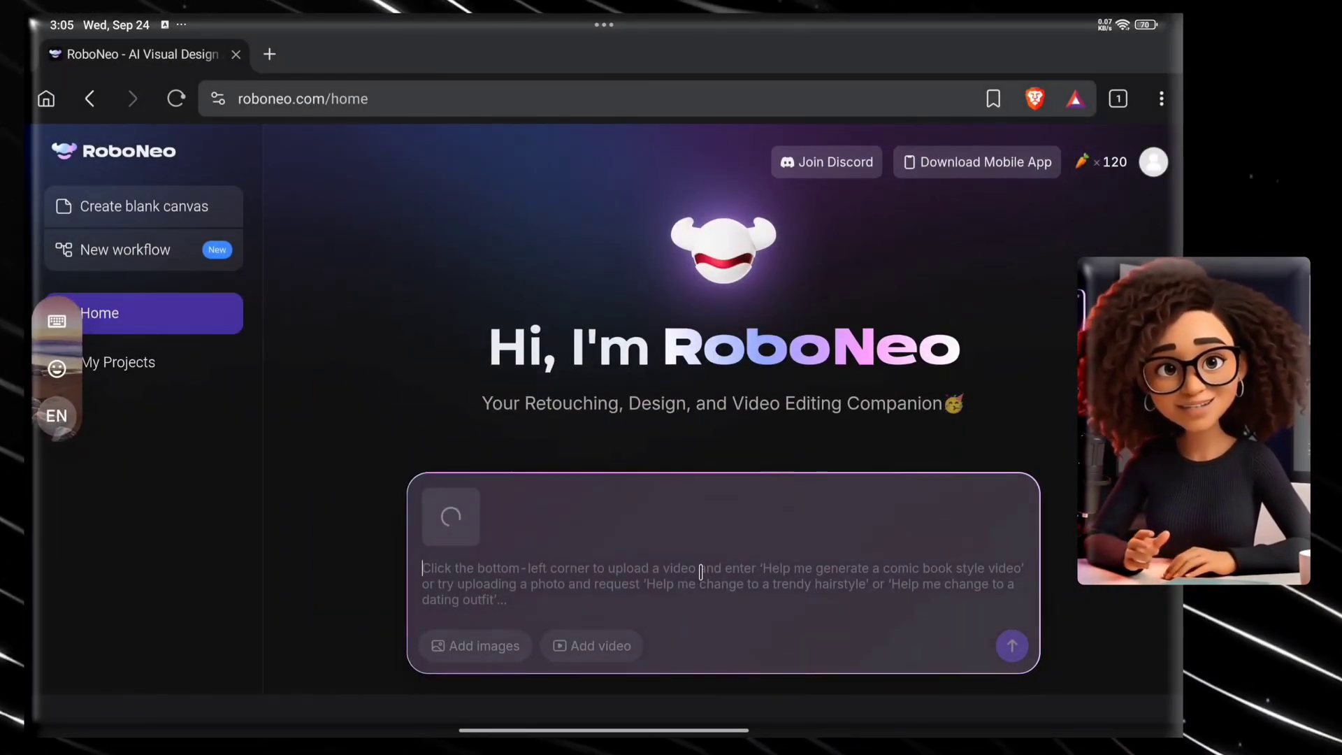
pyautogui.write('Make a 10 second loop video of this image only - women talking something while looking at camera (i.e. looking to me) with perfect hand gestures and facial expressions.')
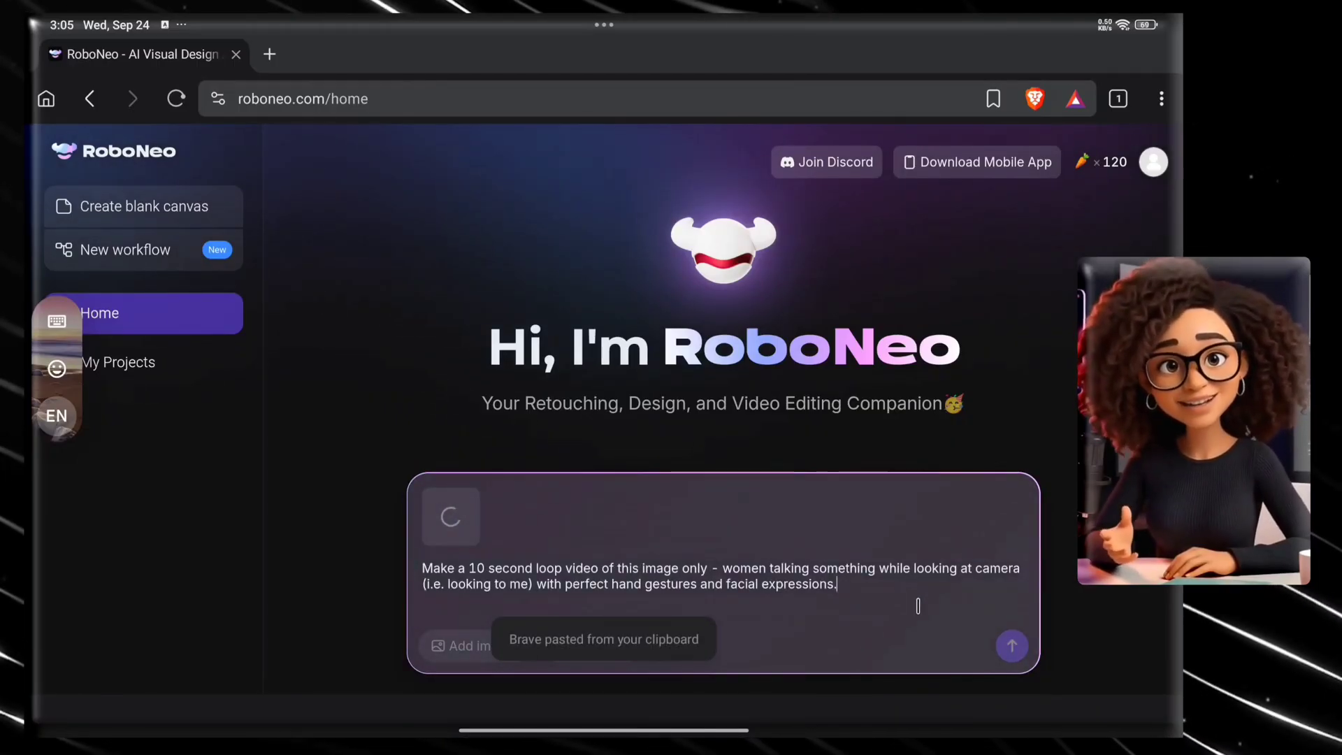
pyautogui.click(1011, 649)
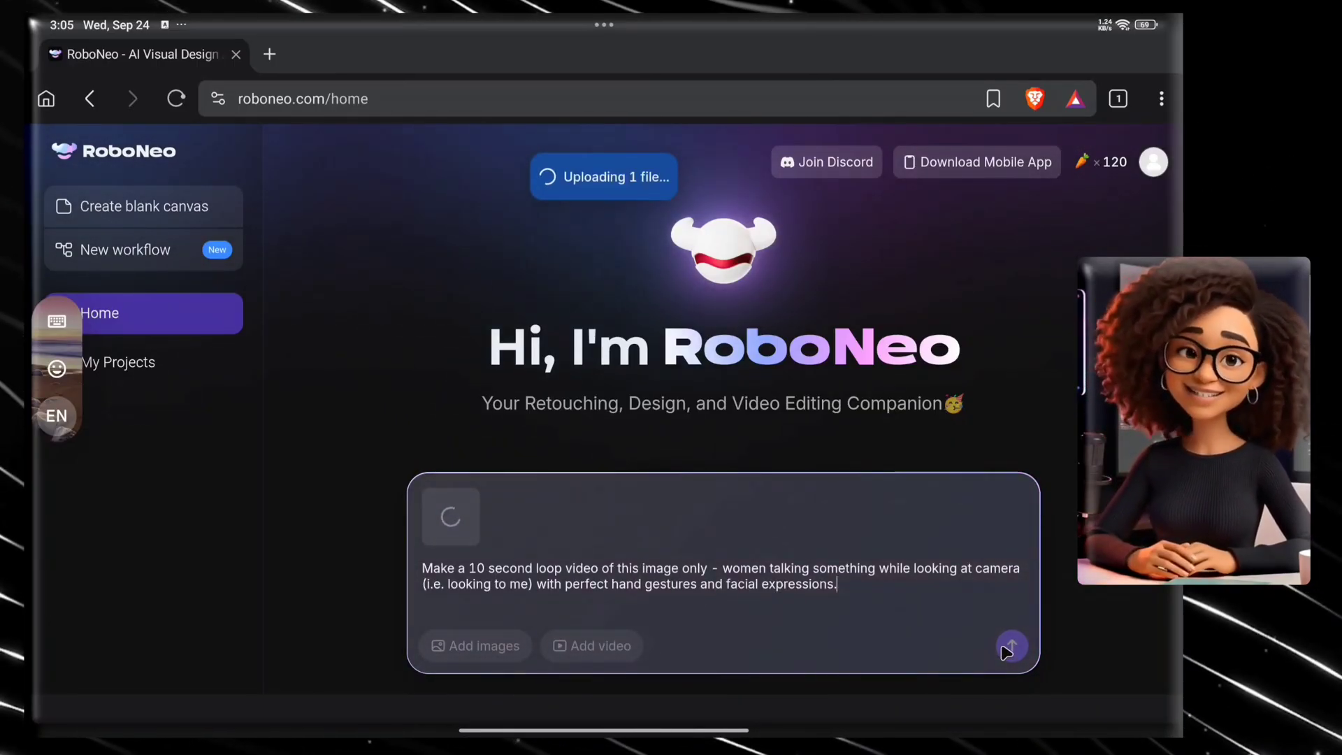
pyautogui.click(1013, 647)
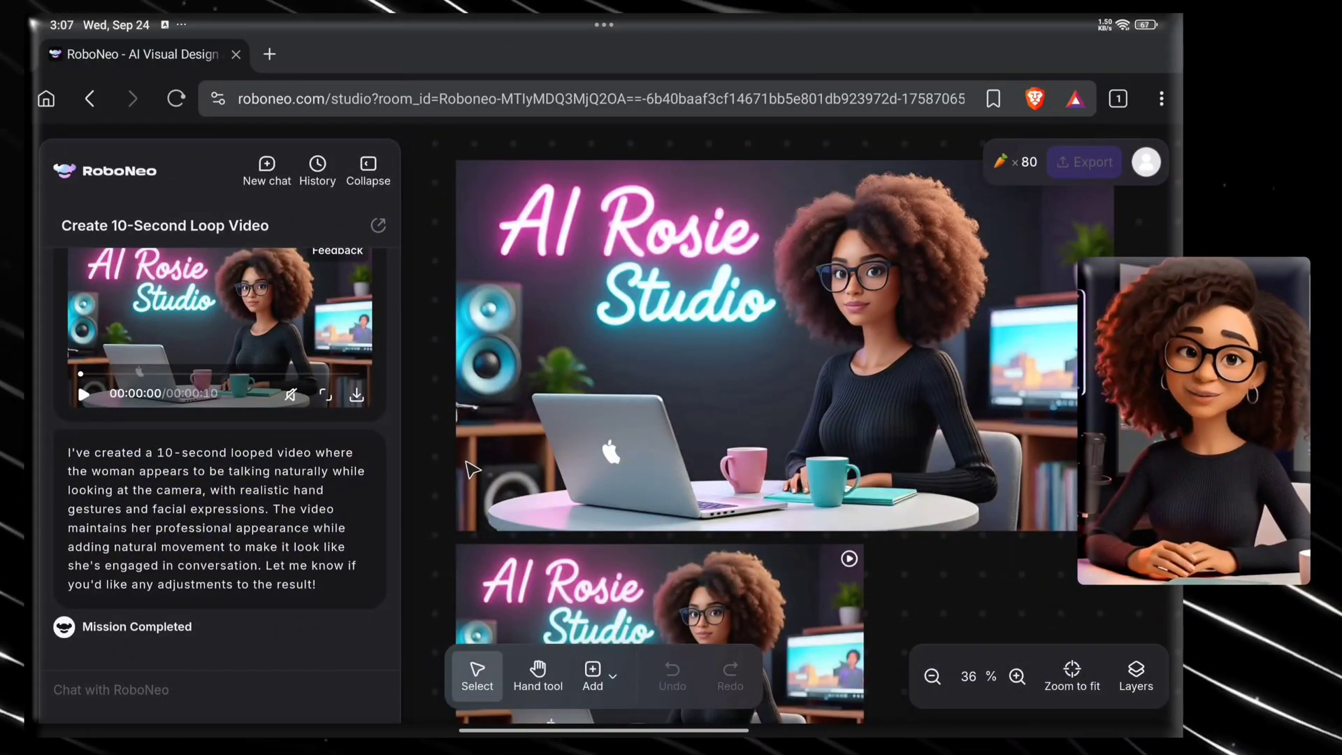
# - Watch the generated loop video full screen, then download it
pyautogui.click(325, 395)
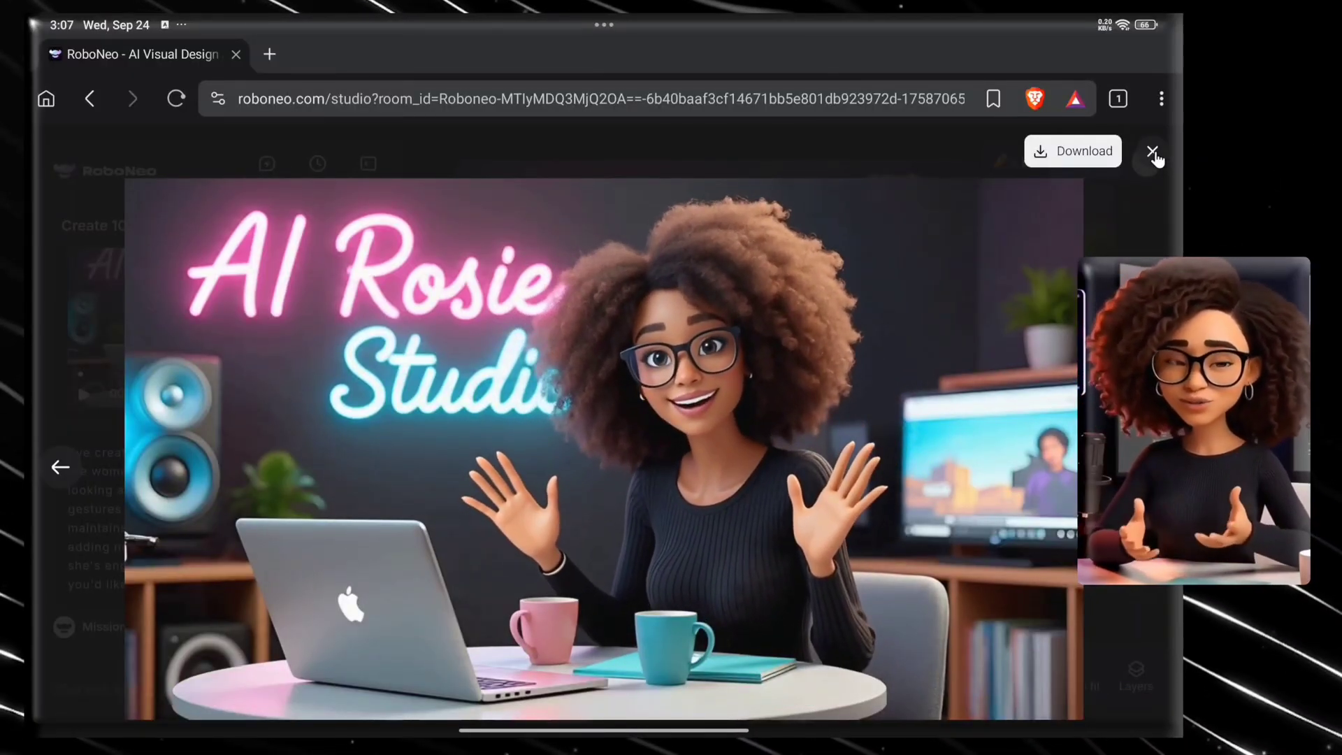
pyautogui.click(1153, 154)
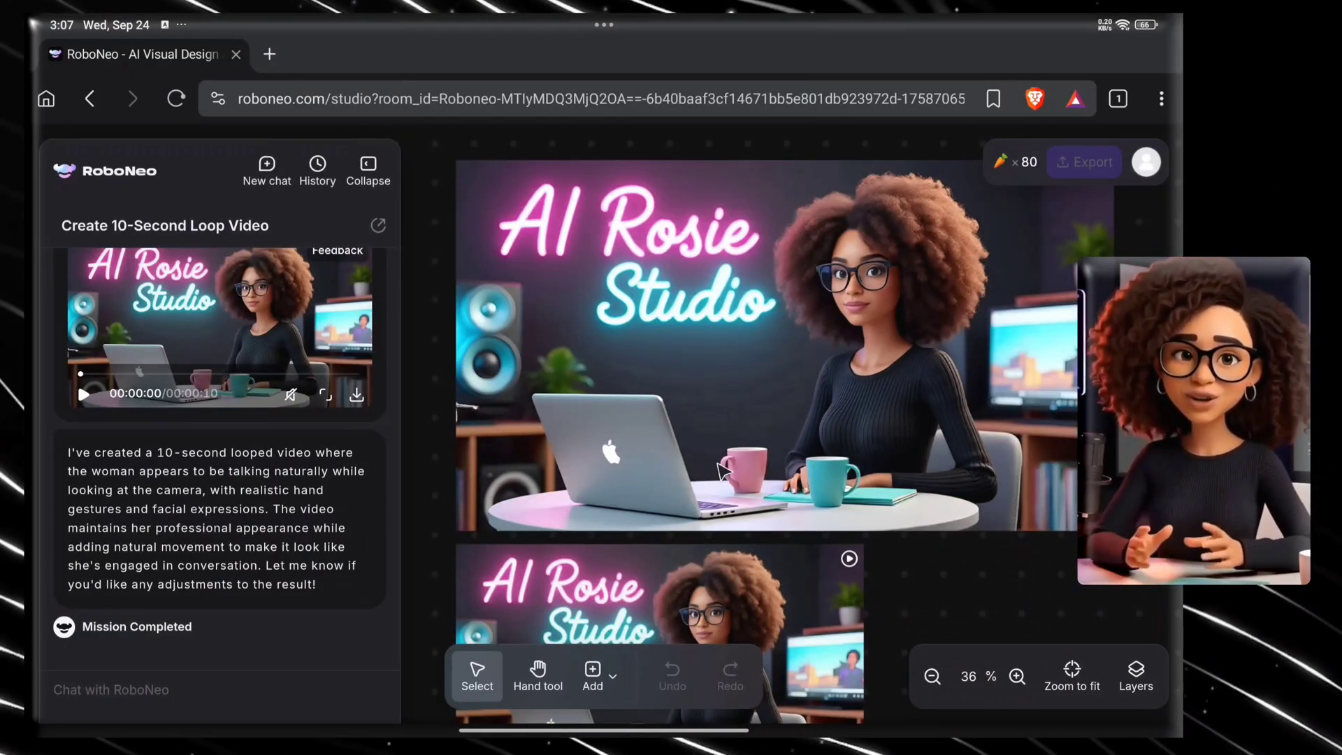
pyautogui.click(357, 398)
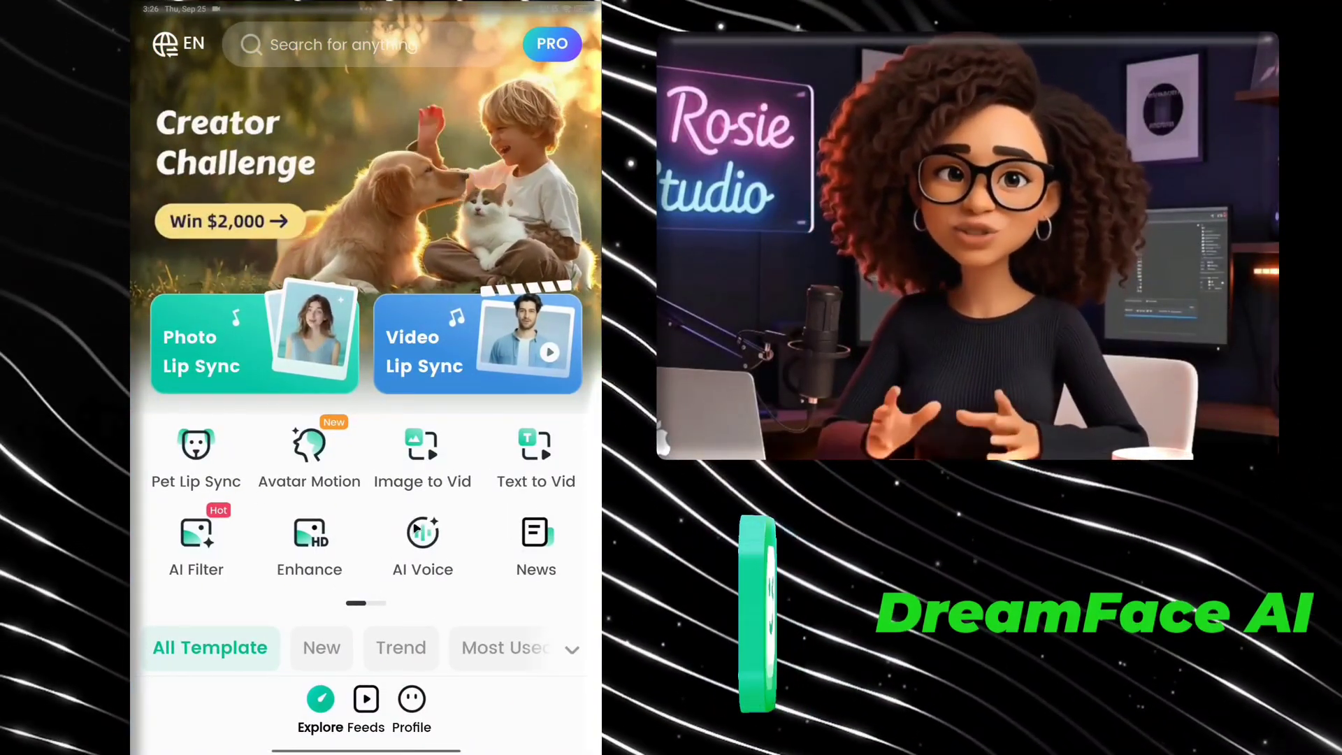
# - Back out of the photo lip-sync project to DreamFace home and start a Video Lip Sync project
pyautogui.moveTo(489, 531); pyautogui.dragTo(473, 504)
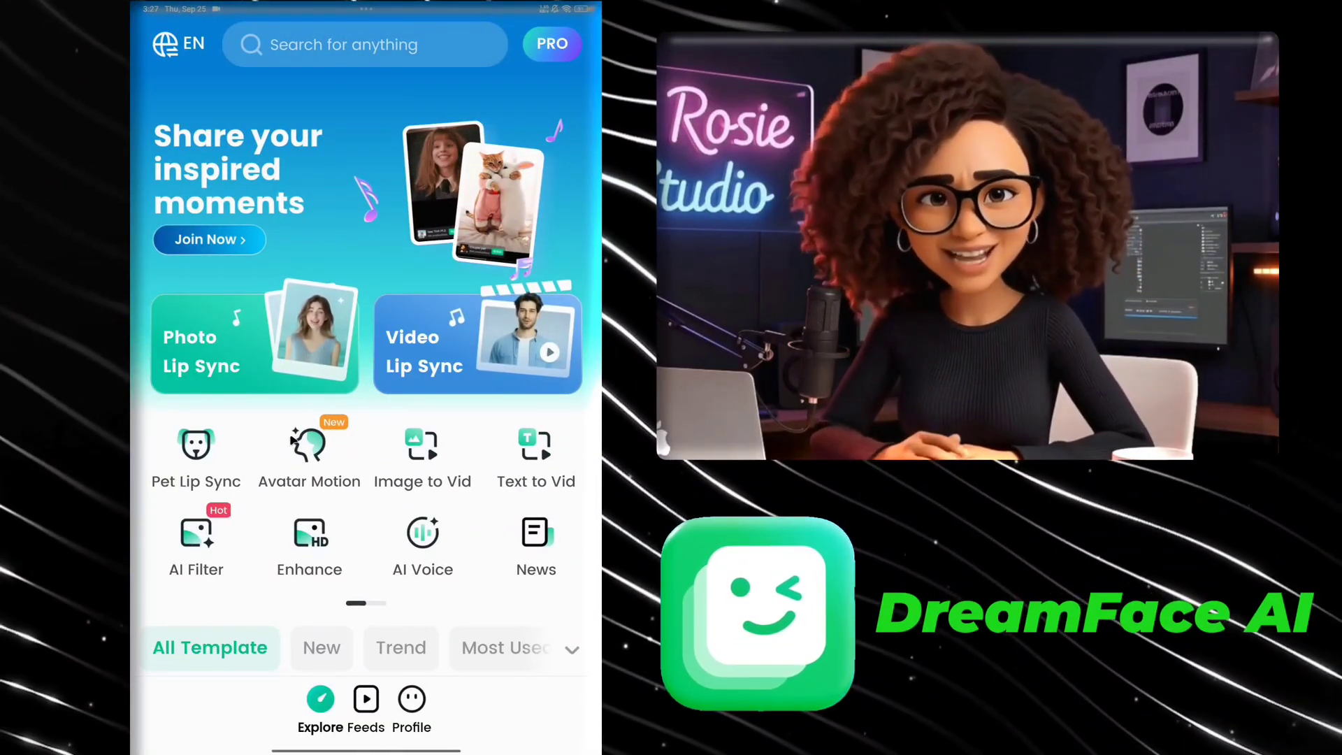
pyautogui.click(321, 357)
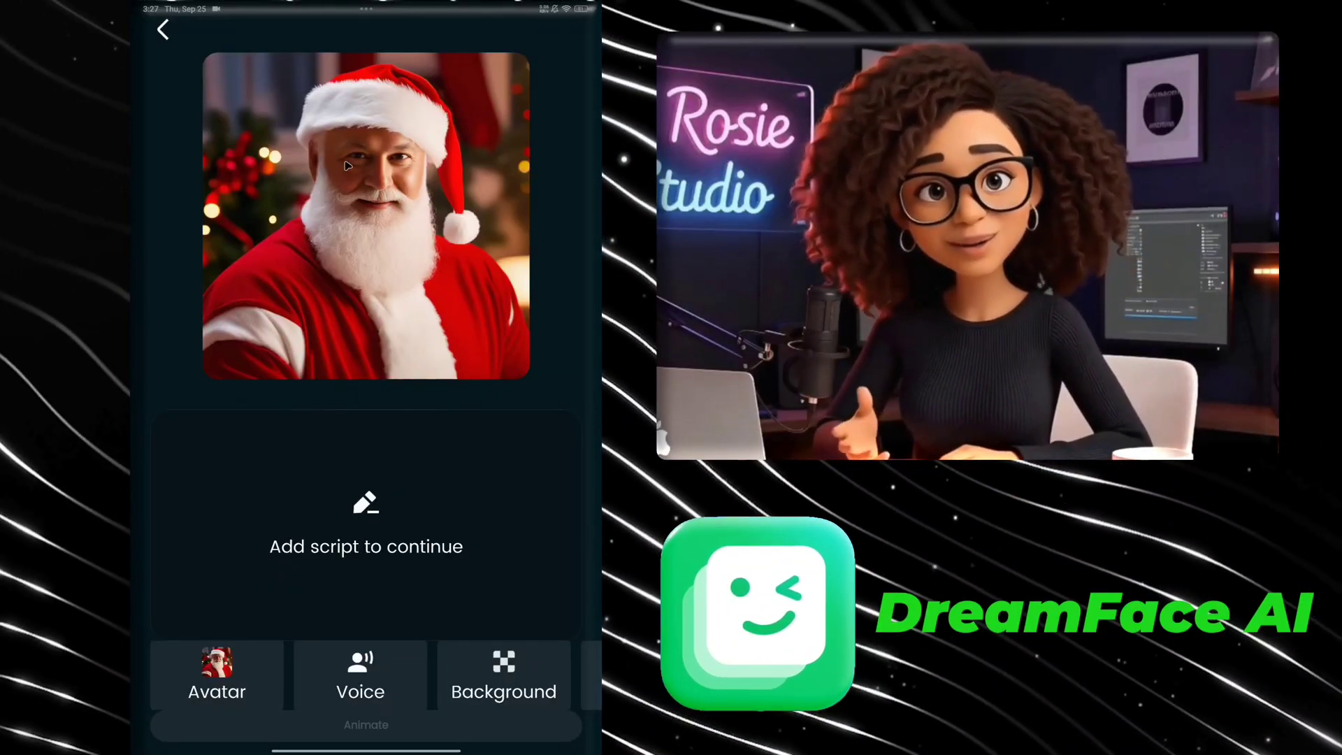
pyautogui.click(162, 30)
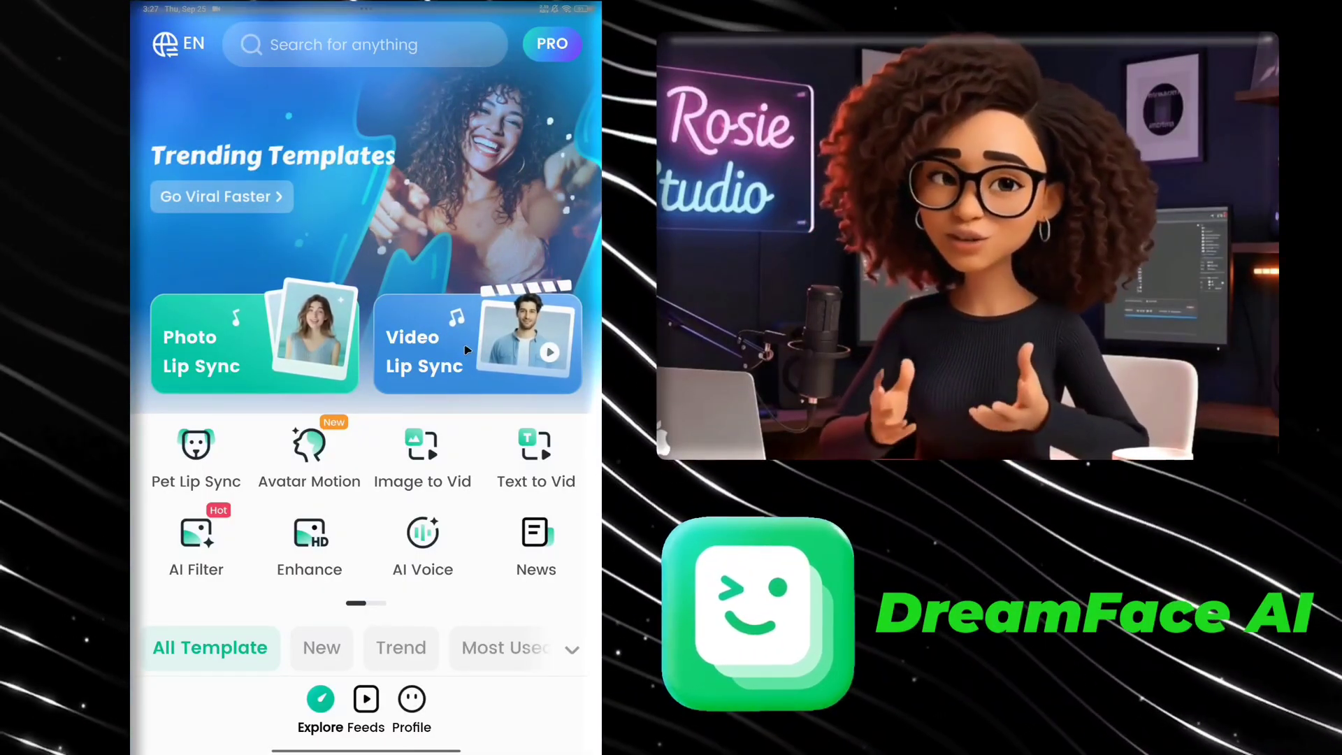
pyautogui.click(472, 355)
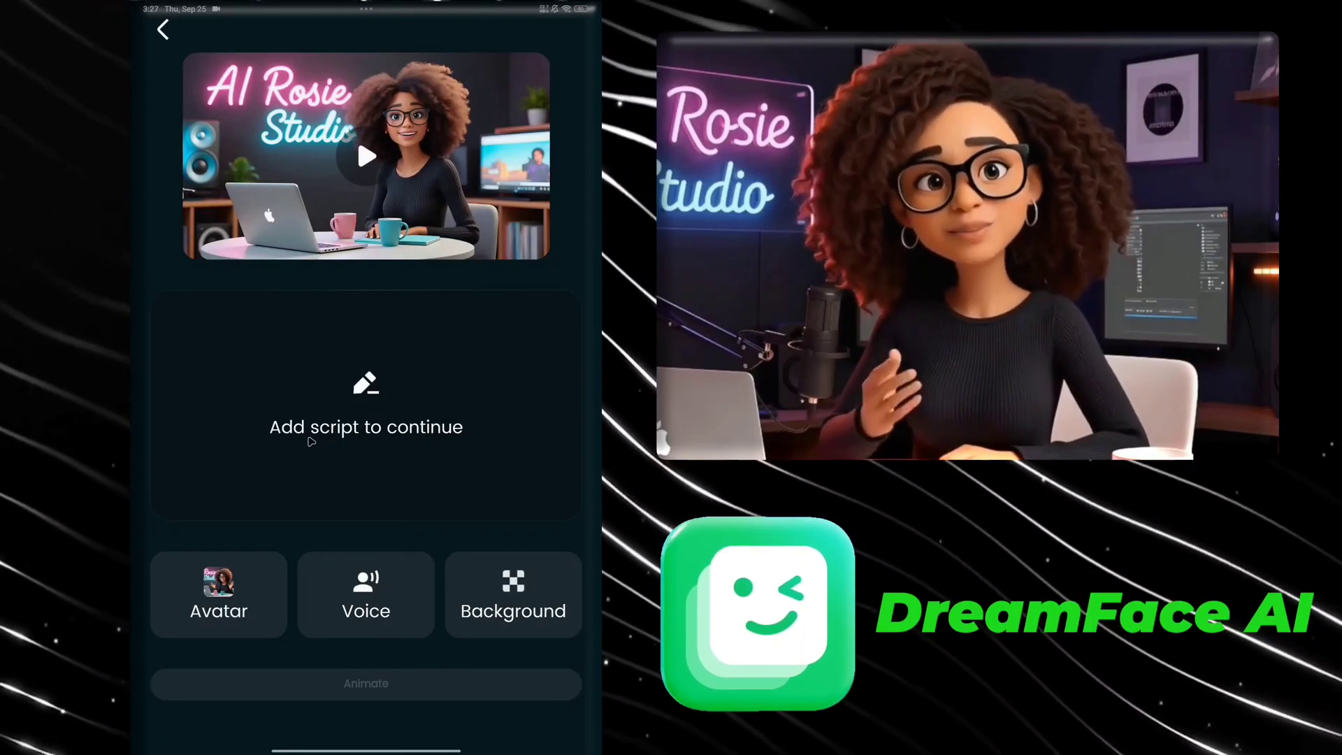
# - Confirm the Rosie Studio video from the saved avatars and bring up the script options
pyautogui.click(223, 577)
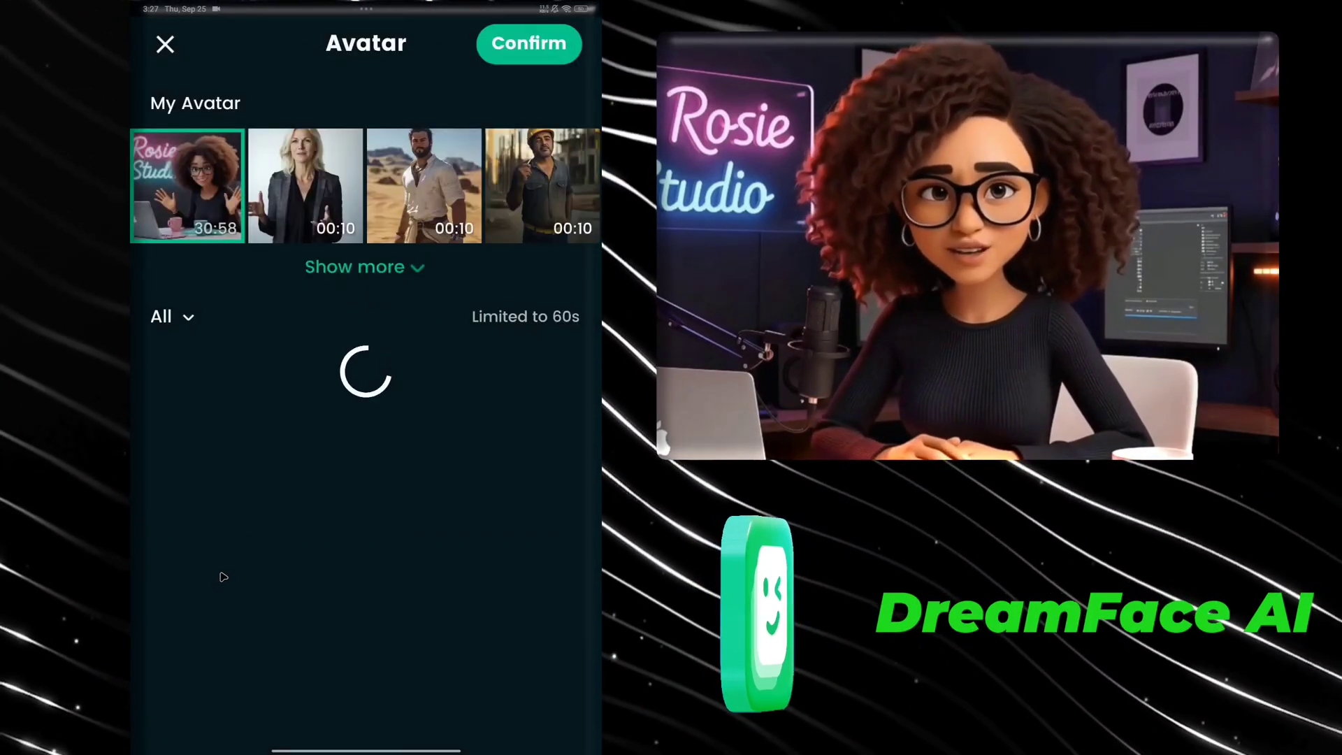
pyautogui.click(397, 271)
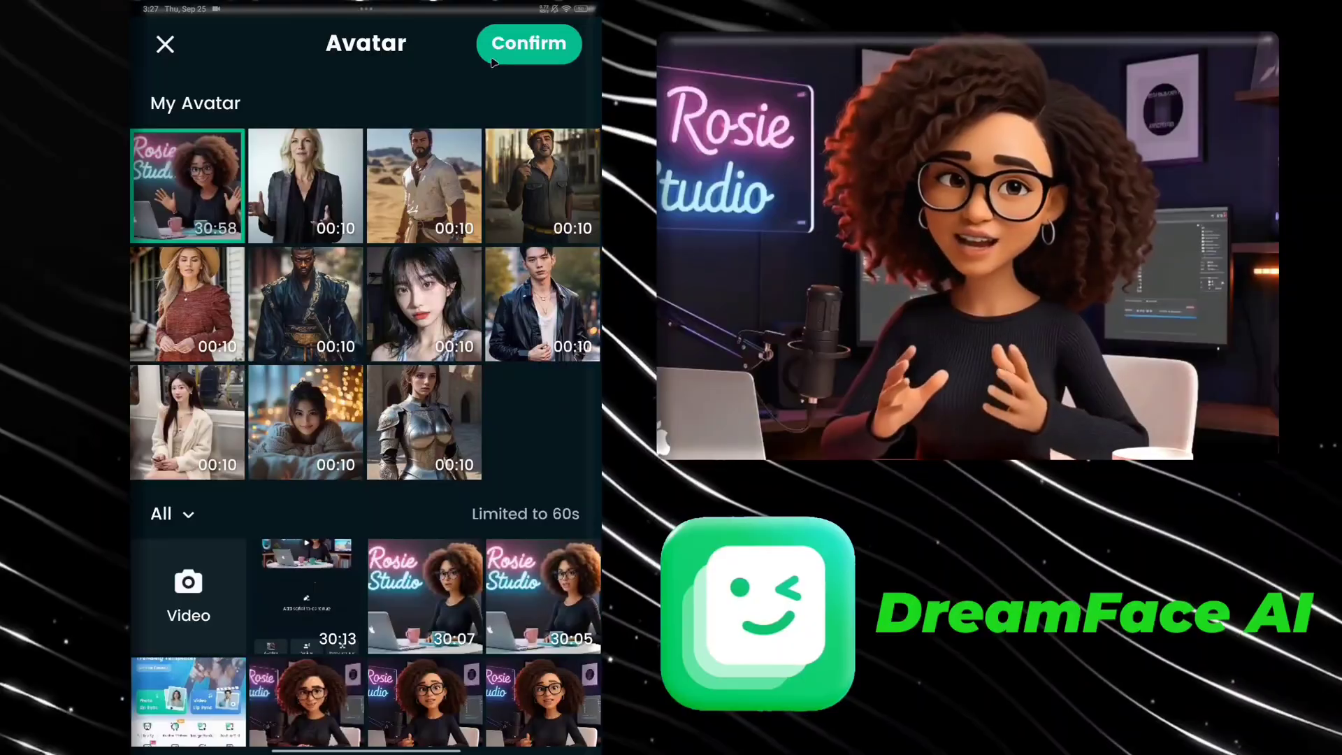
pyautogui.click(519, 58)
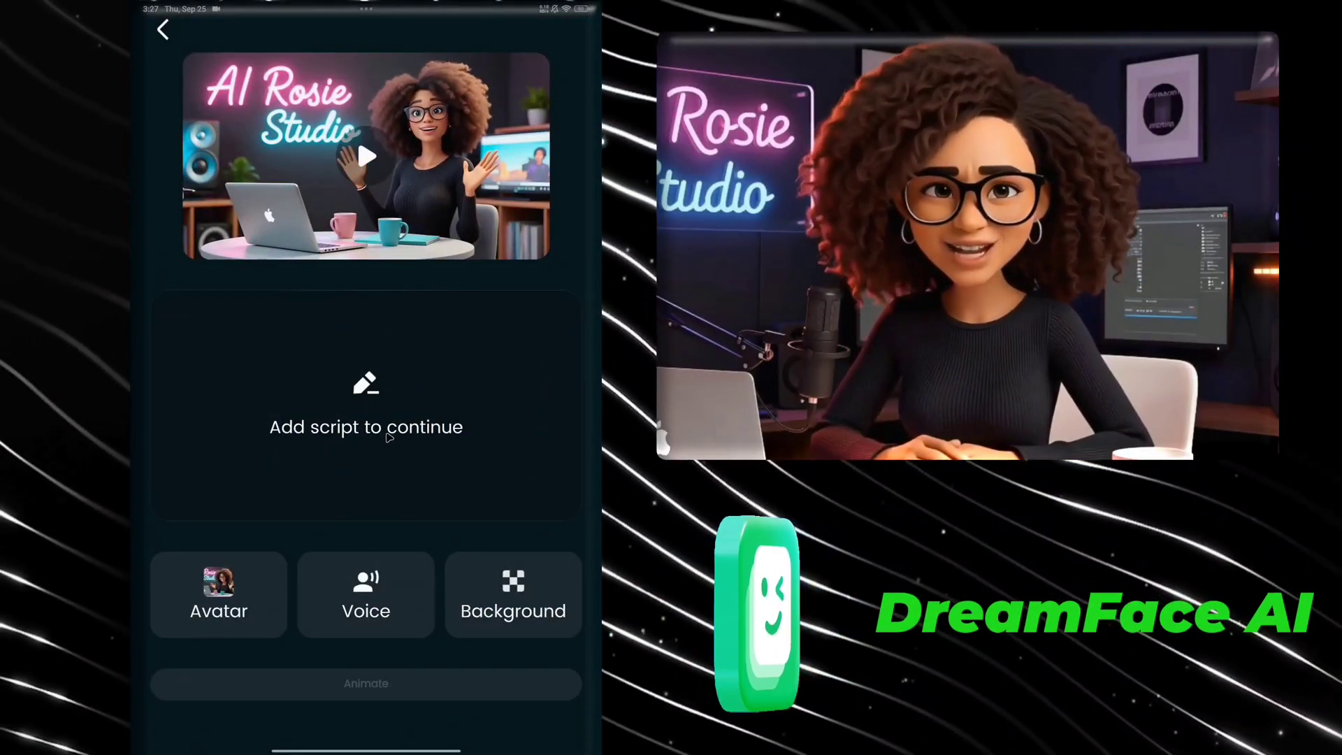
pyautogui.click(399, 398)
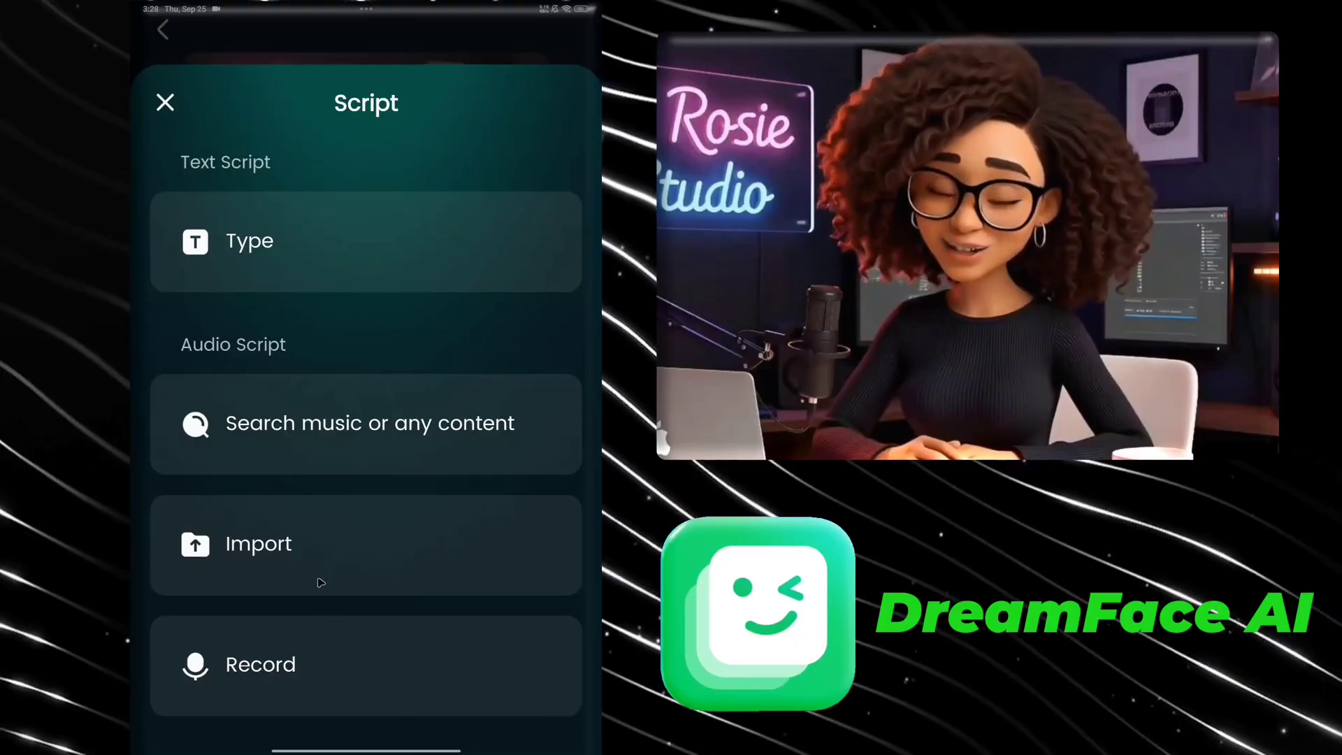
# - Paste the 'Hello guys! I am created by ROSIE STUDIO' text script and confirm it
pyautogui.click(371, 274)
pyautogui.click(264, 147)
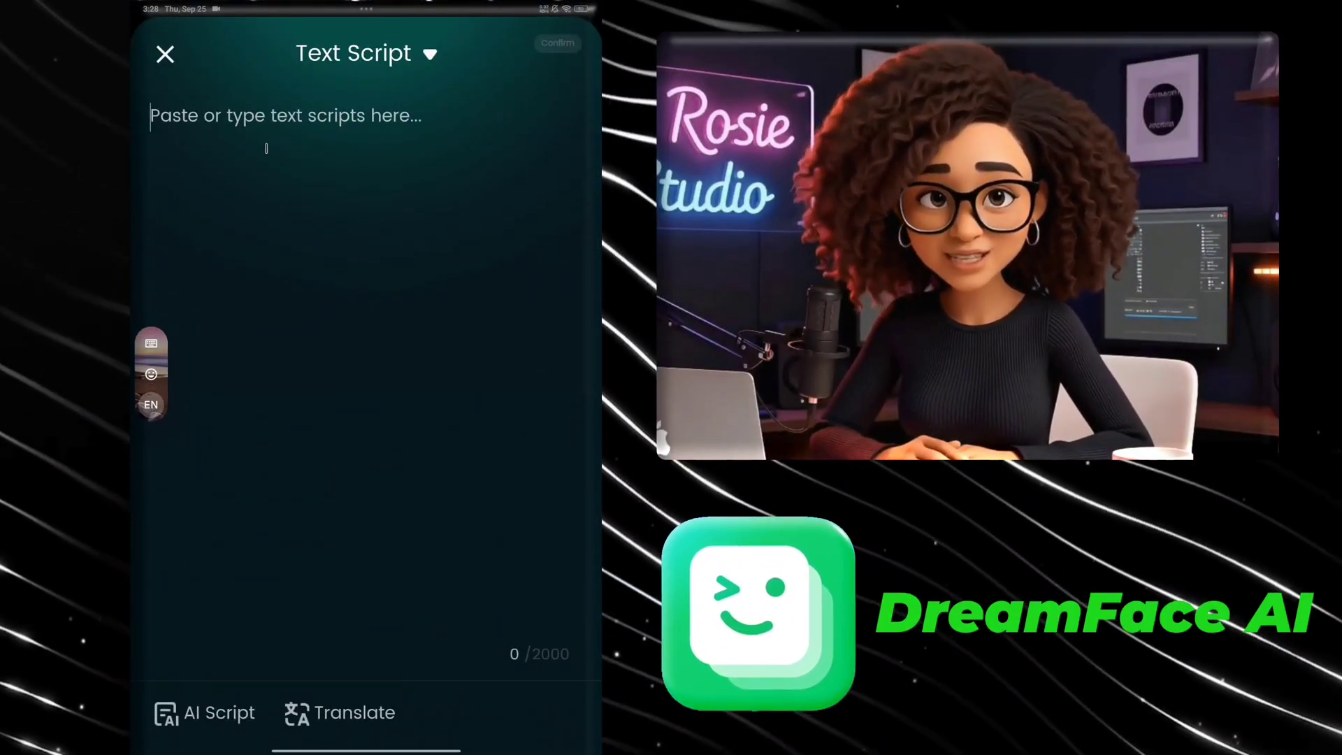
pyautogui.write('Hello guys! I am created by ROSIE STUDIO., Dont forgot to LIKE and SUBSCRIBE Her youtube Channel.')
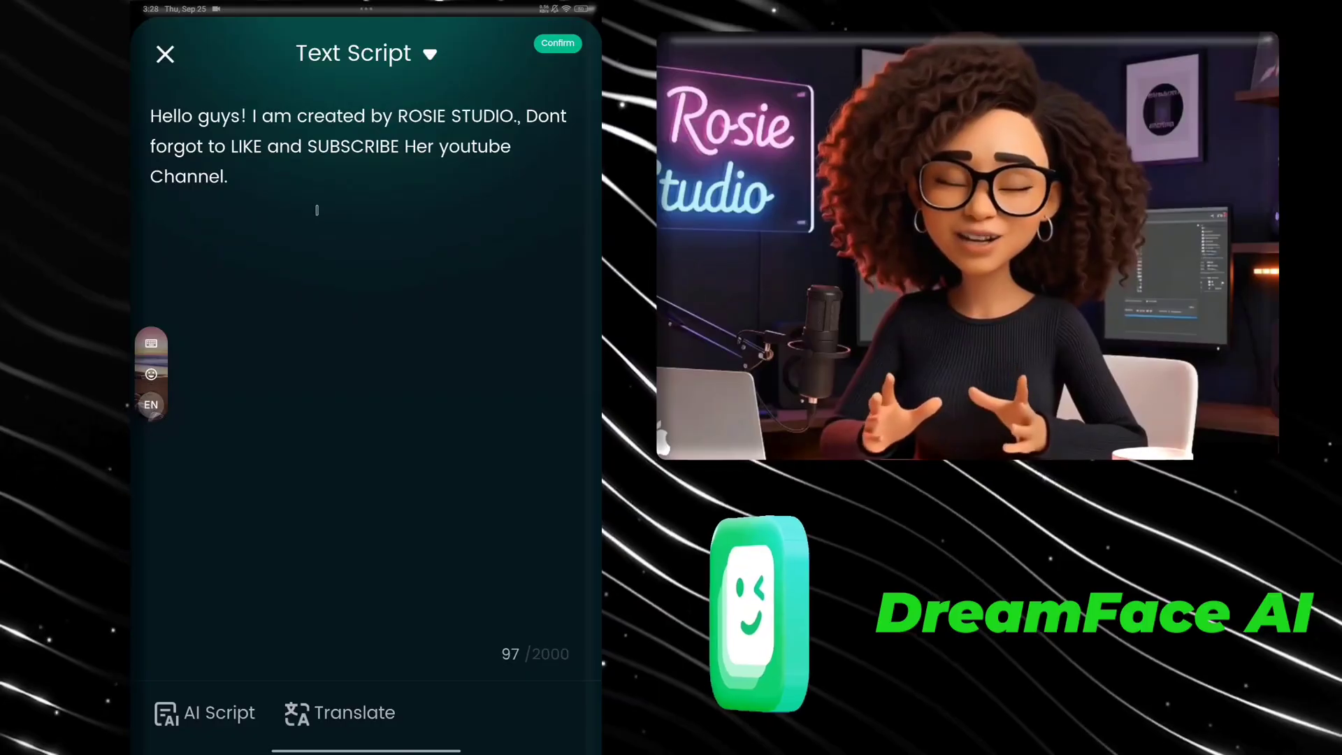
pyautogui.click(557, 42)
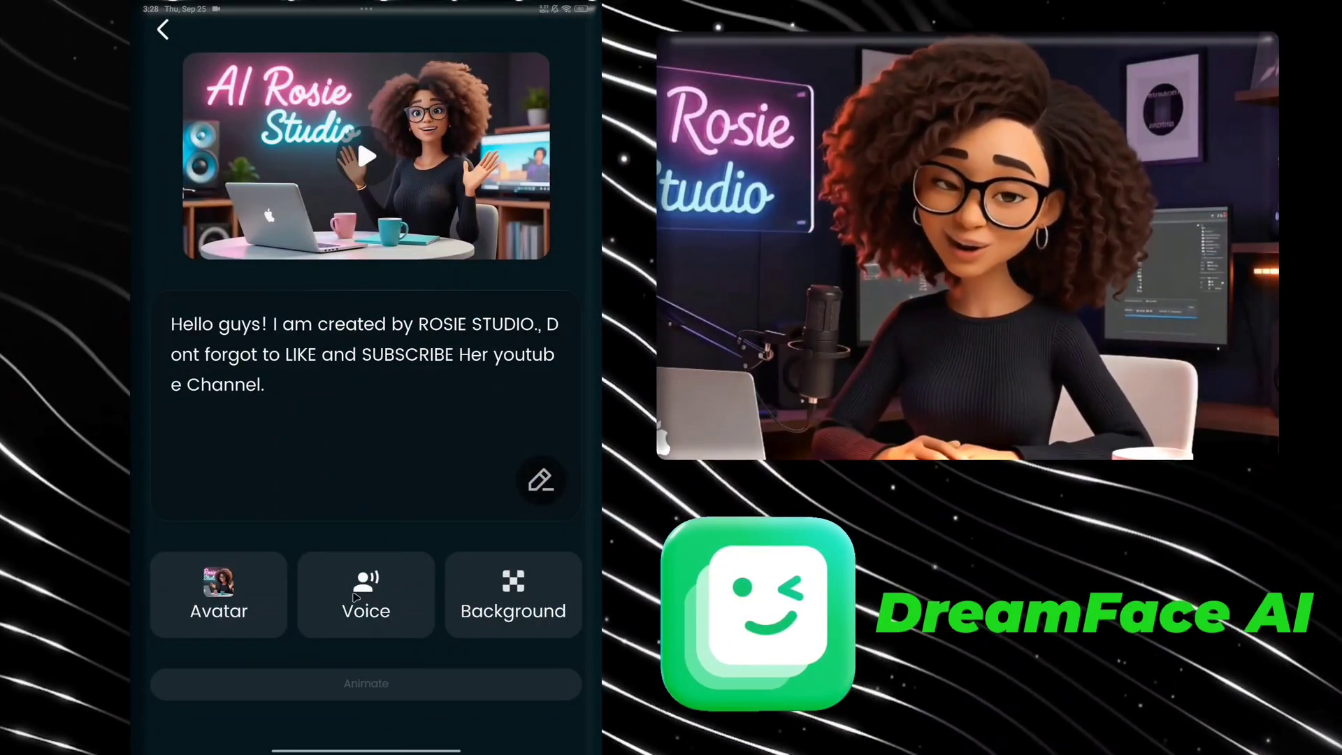
# - Browse the available voices across the Child, Male, Female, Rapid and Neutral categories
pyautogui.click(355, 620)
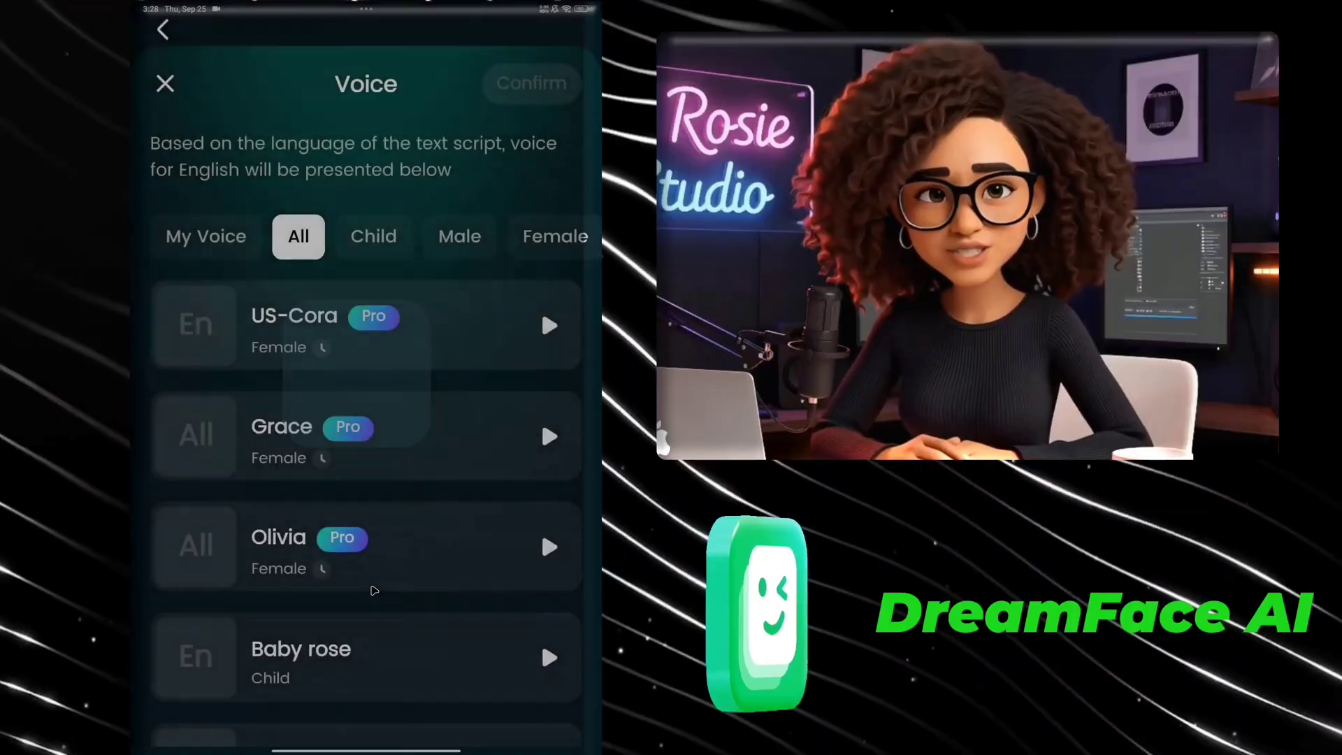
pyautogui.scroll(-10, 389, 560)
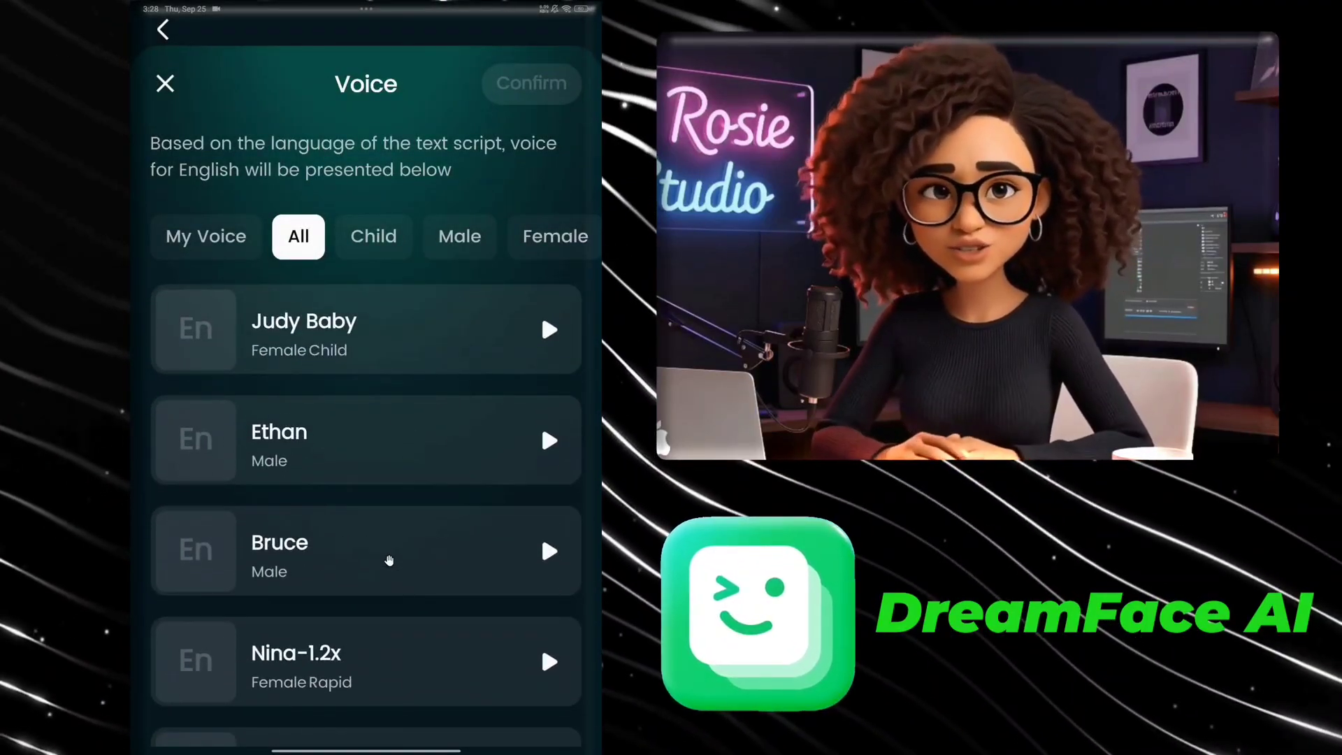
pyautogui.scroll(-15, 390, 560)
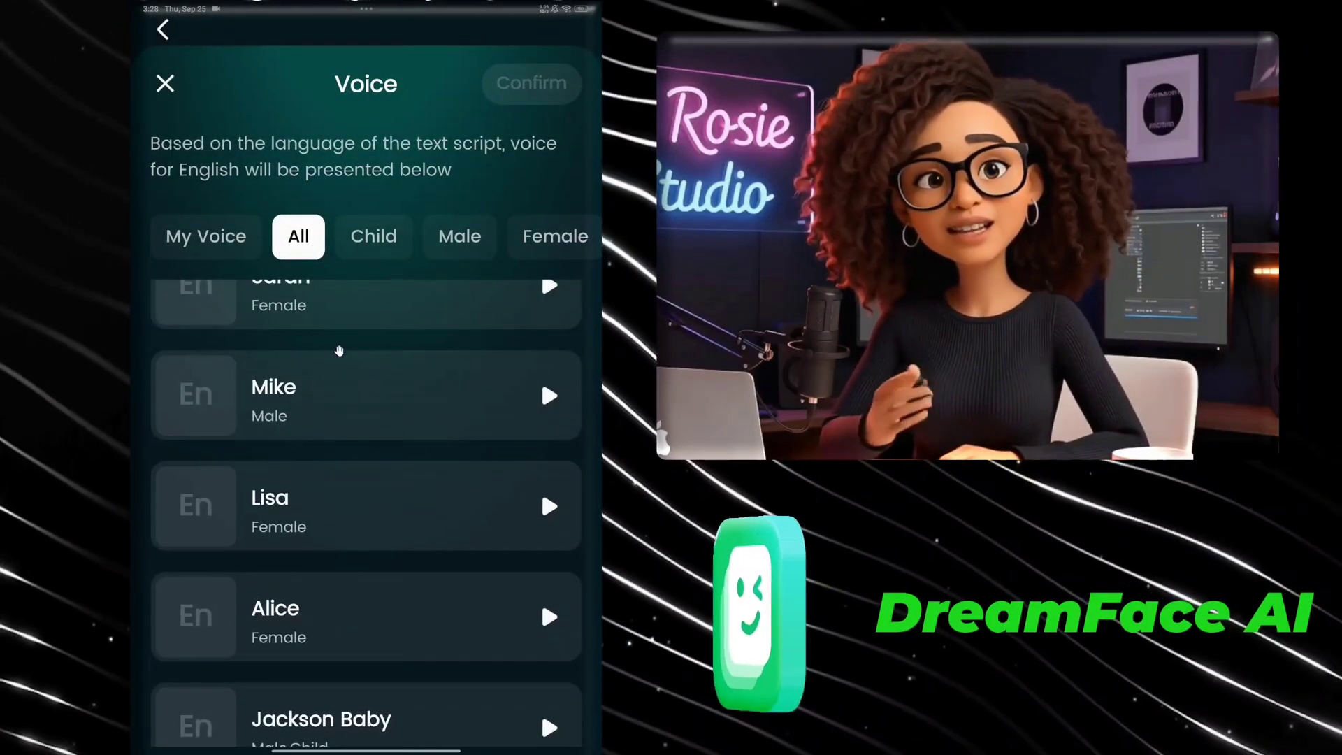
pyautogui.click(374, 237)
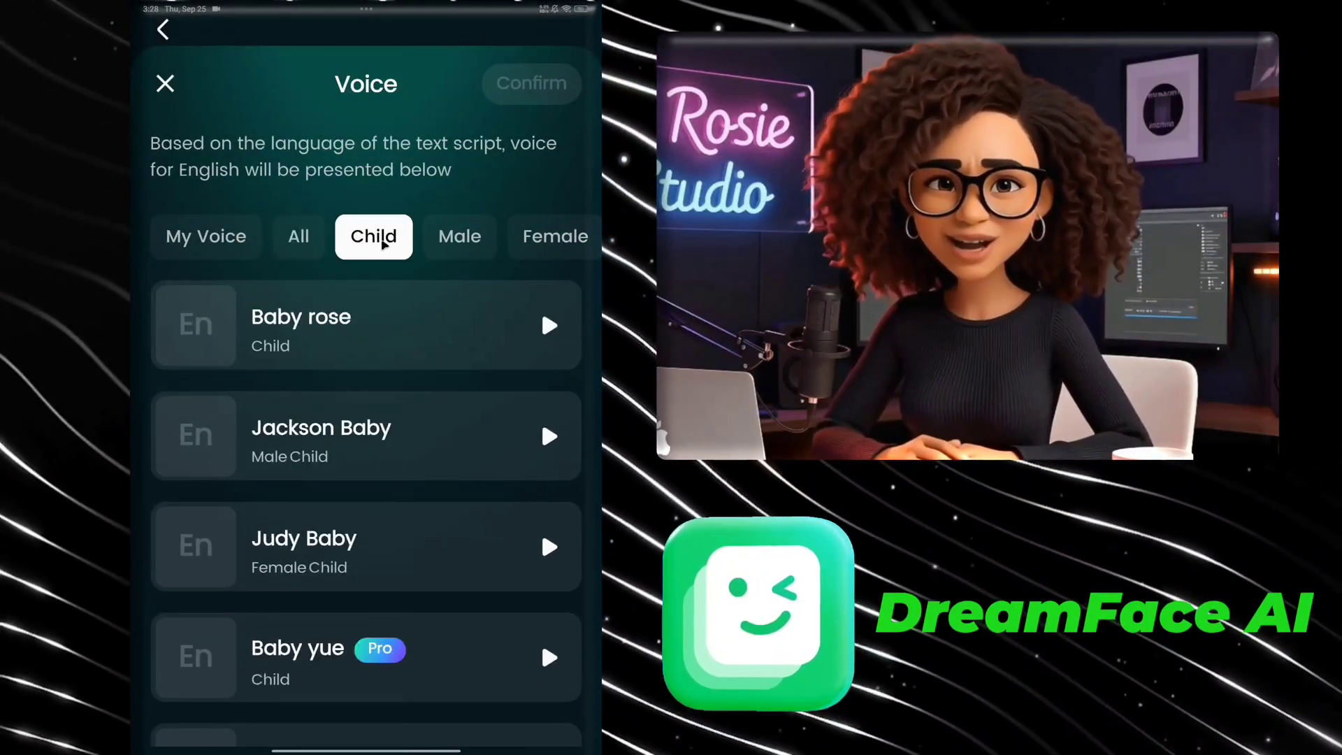
pyautogui.click(433, 246)
pyautogui.click(464, 238)
pyautogui.click(473, 236)
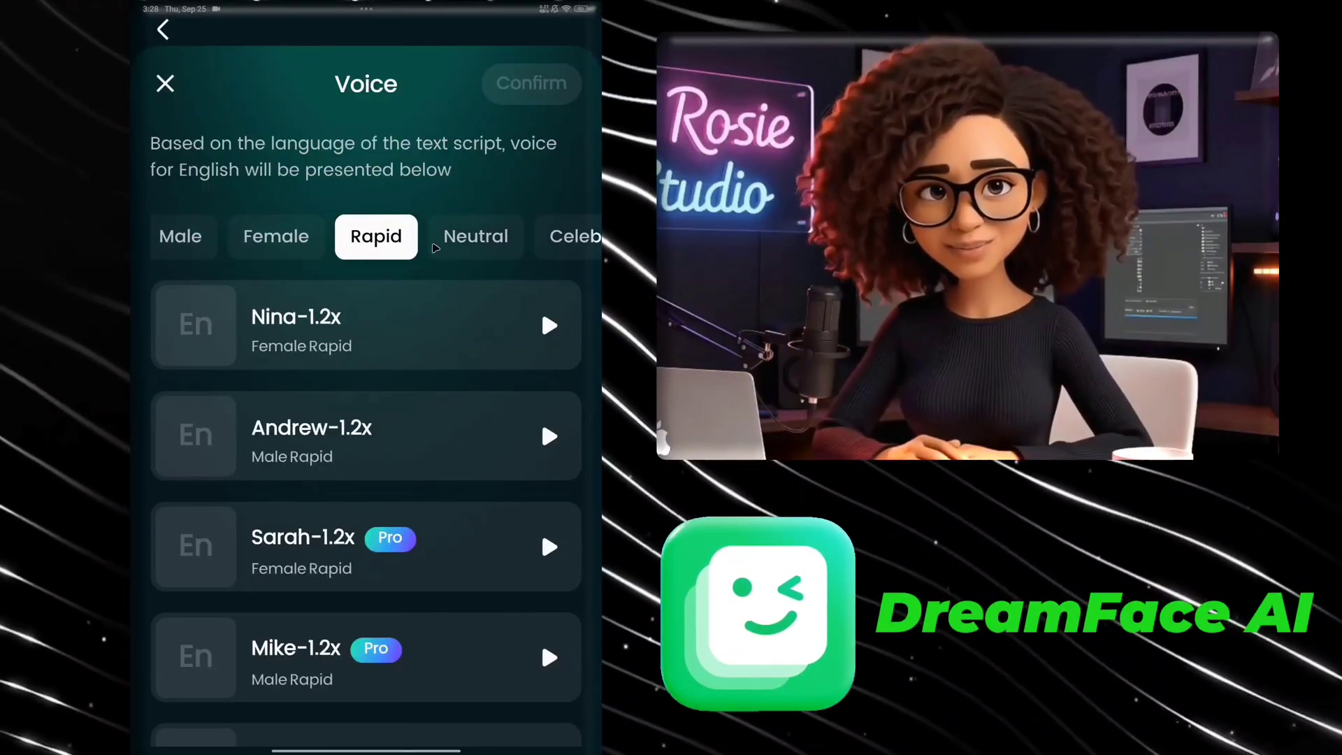
pyautogui.click(471, 237)
# - Set the female US-Amber voice for the script and start animating the Rosie image
pyautogui.click(202, 236)
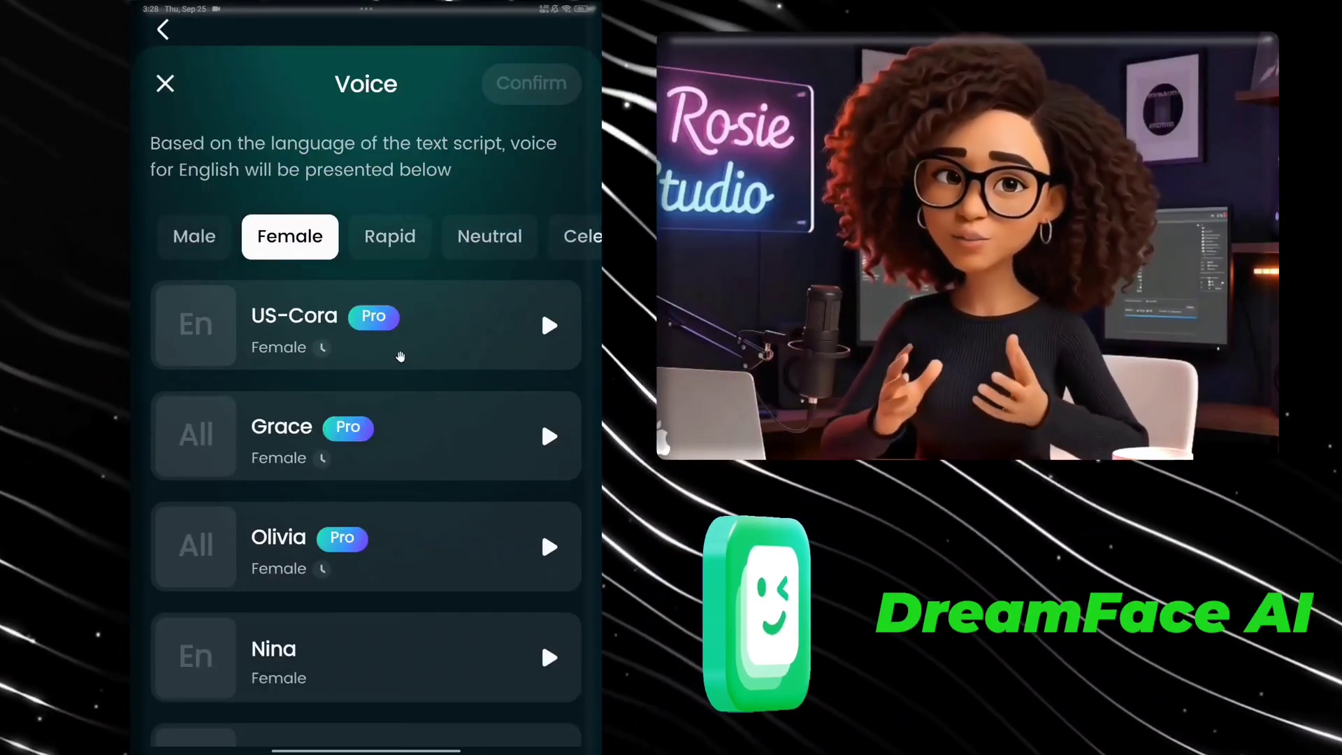
pyautogui.scroll(-15, 395, 404)
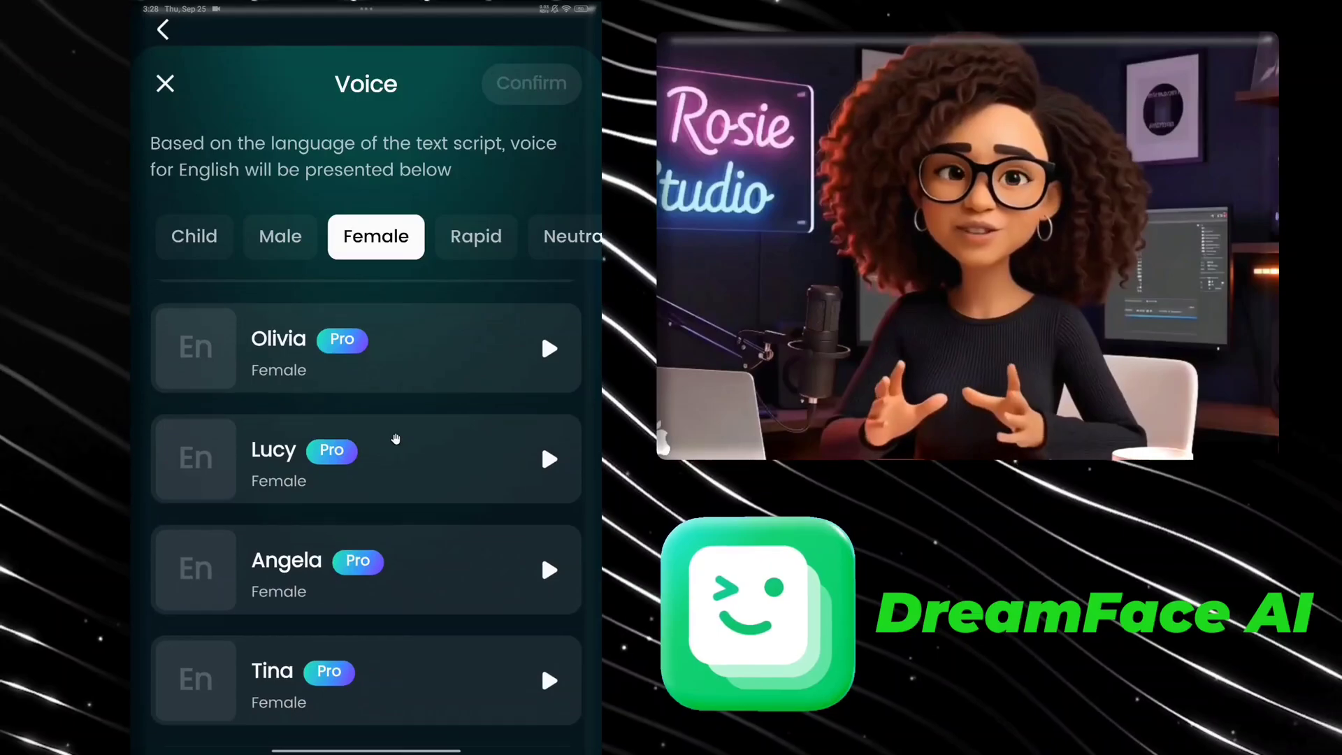
pyautogui.scroll(10, 396, 441)
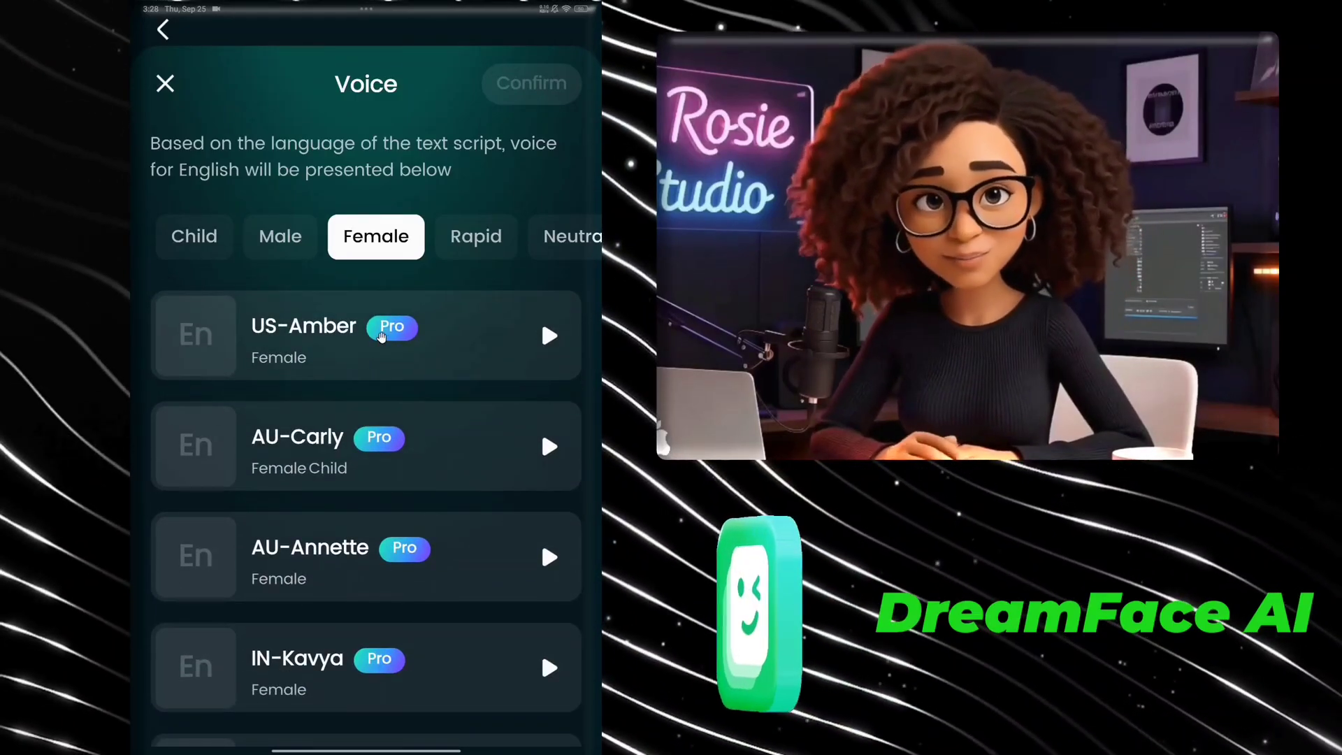
pyautogui.click(419, 336)
pyautogui.click(528, 82)
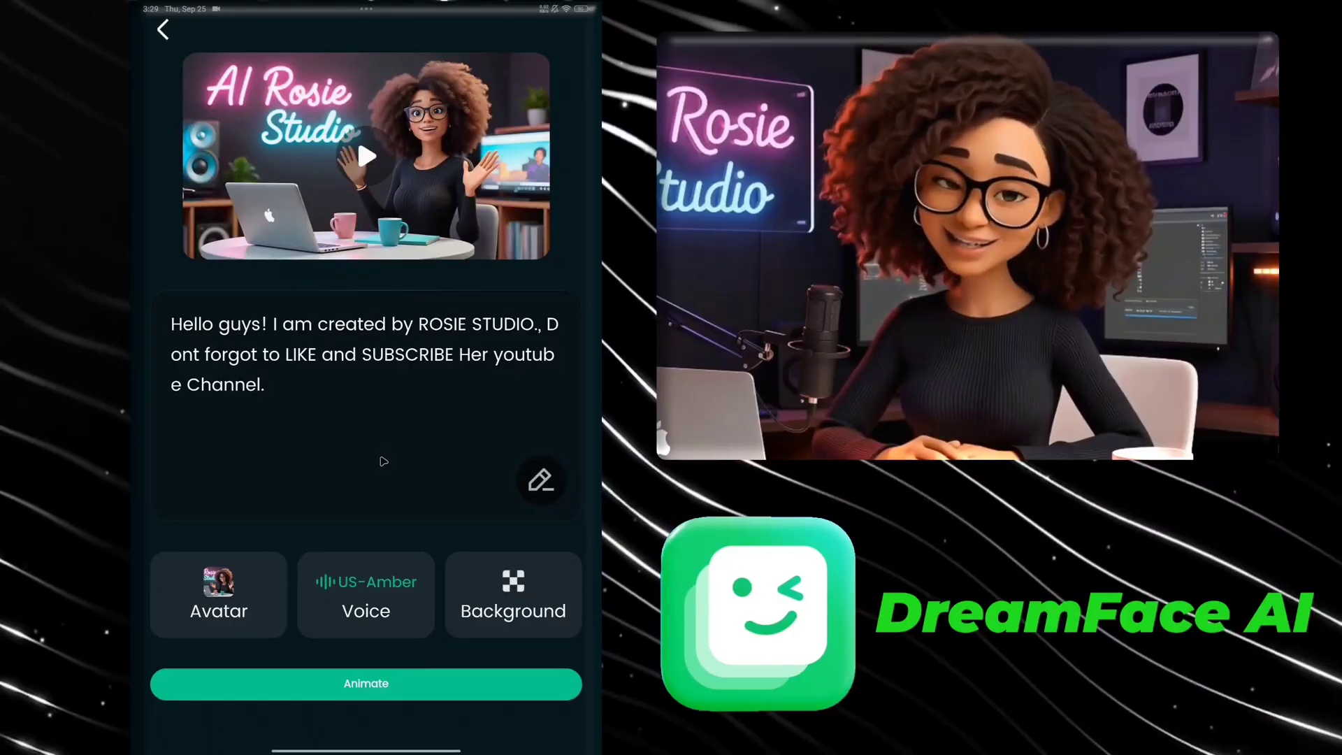
pyautogui.click(315, 681)
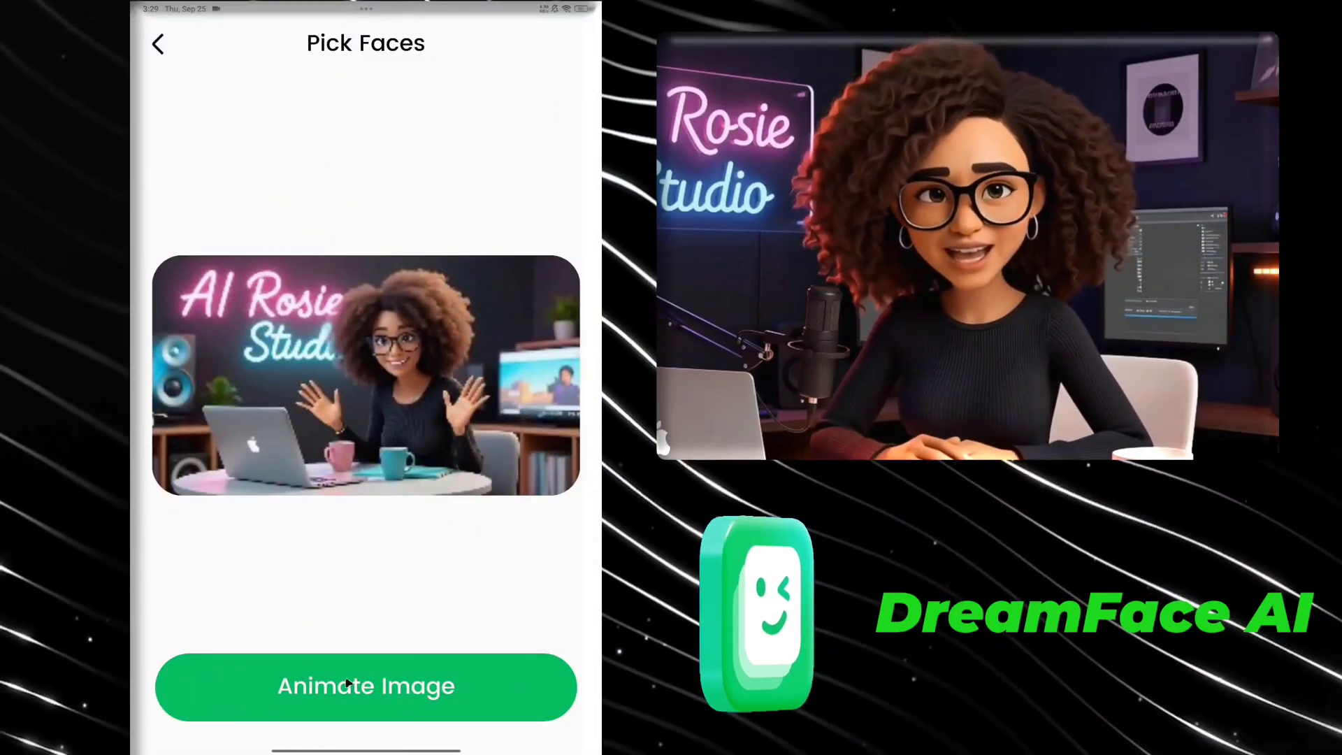
pyautogui.click(352, 684)
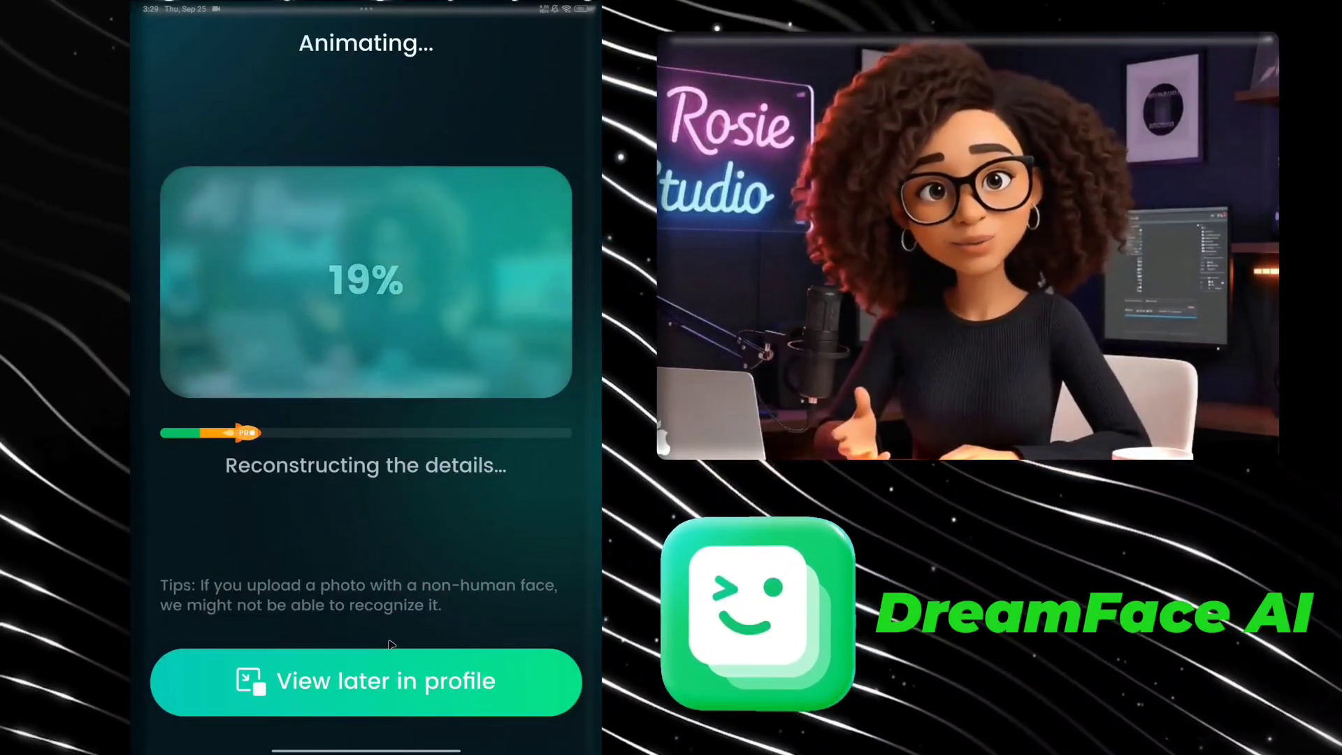